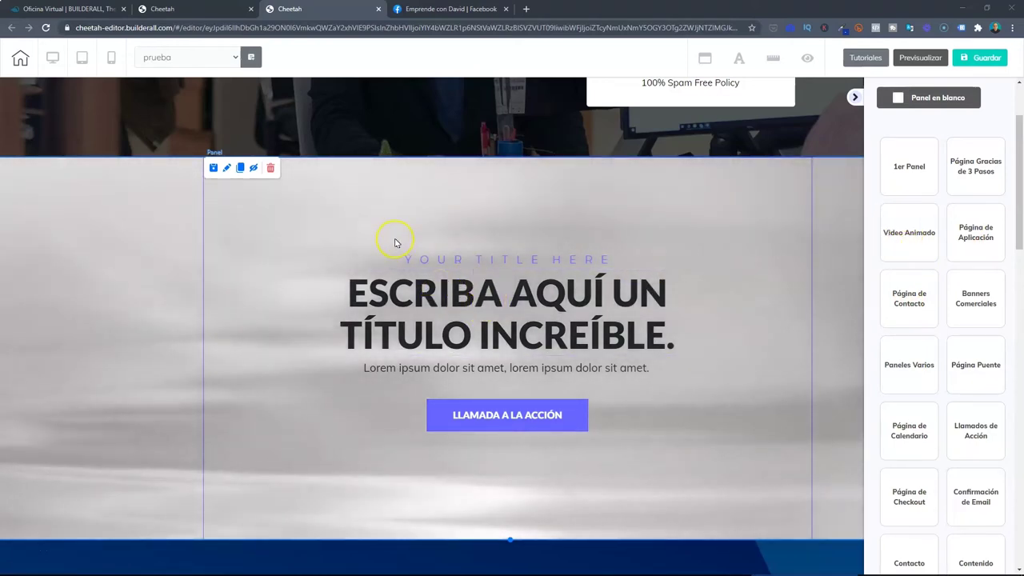
- Add the "Block | Animated Video 10" panel from the Video Animado category to the end of the page
click(892, 230)
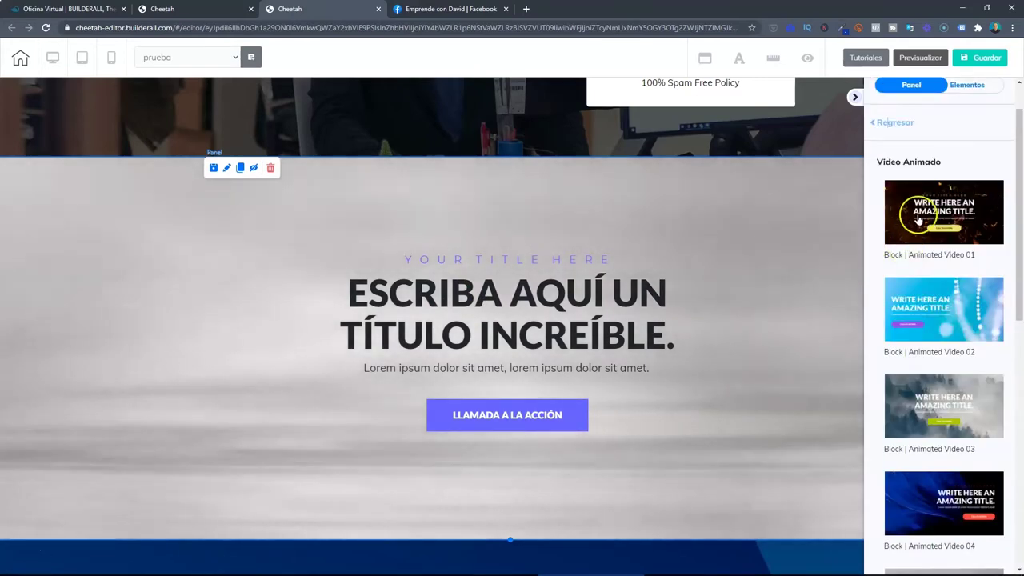
scroll(920, 248, down, 1)
scroll(921, 248, down, 6)
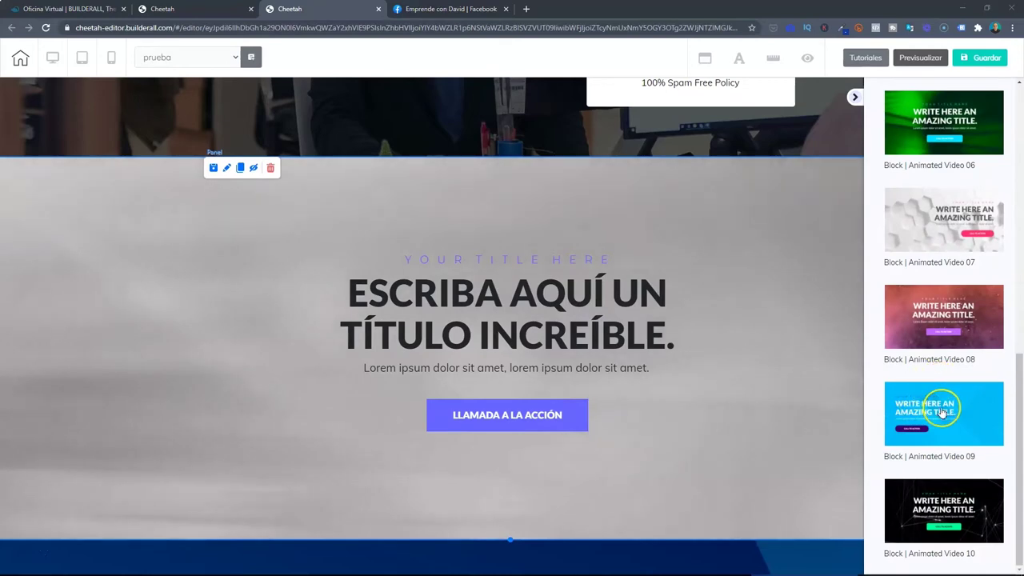
scroll(936, 416, up, 1)
scroll(936, 416, down, 1)
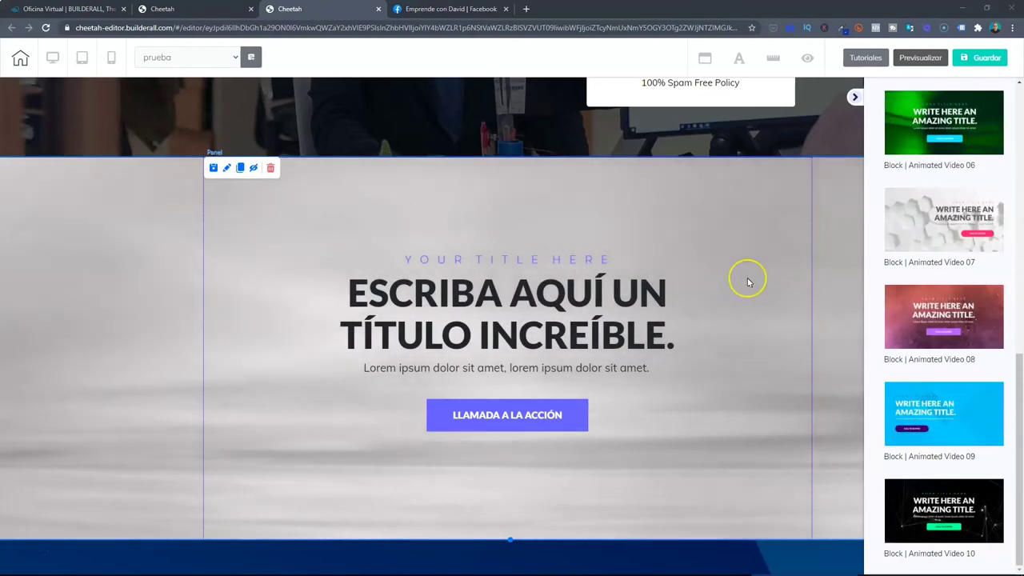
drag(896, 469, 533, 320)
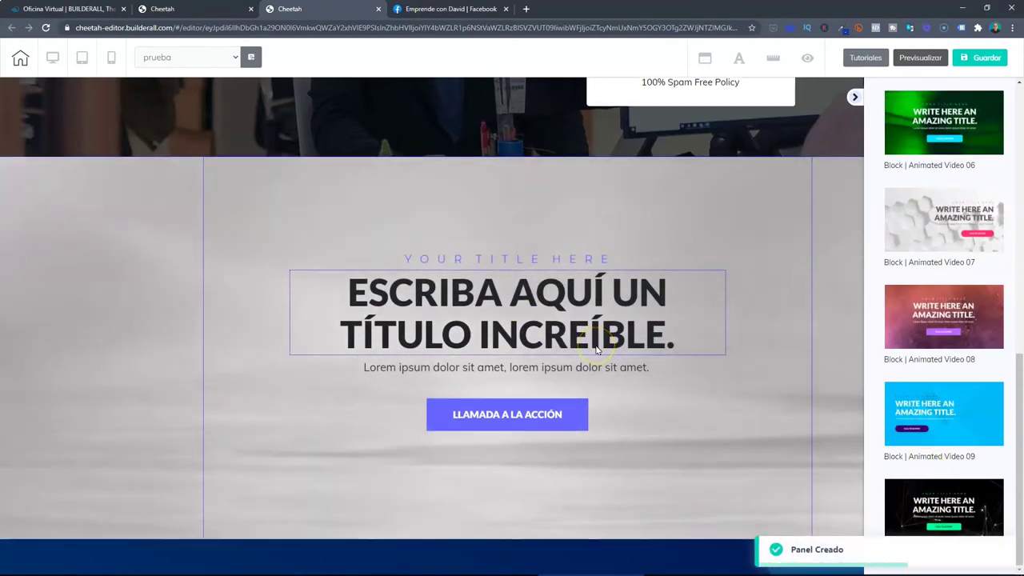
scroll(596, 349, down, 20)
scroll(596, 350, down, 10)
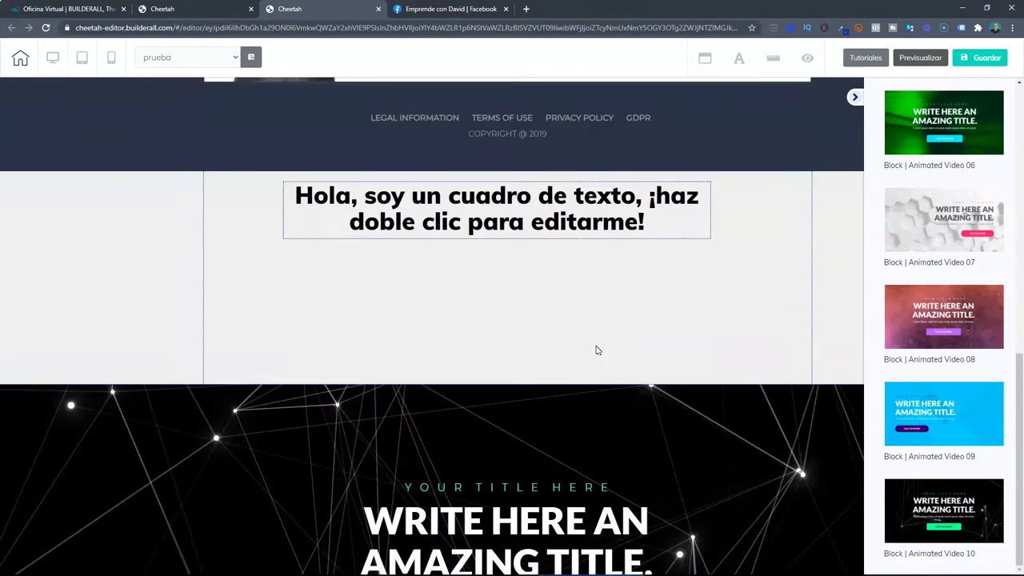
- Open the new animated panel's video settings and try the Interno option, restoring the full-width background
click(142, 313)
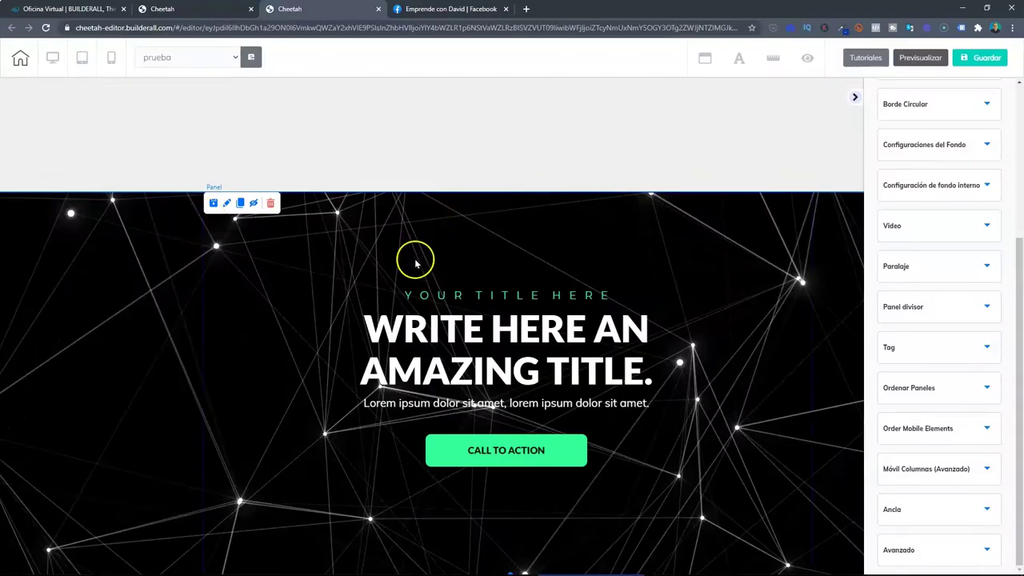
scroll(927, 272, up, 2)
scroll(927, 268, up, 2)
scroll(926, 269, down, 3)
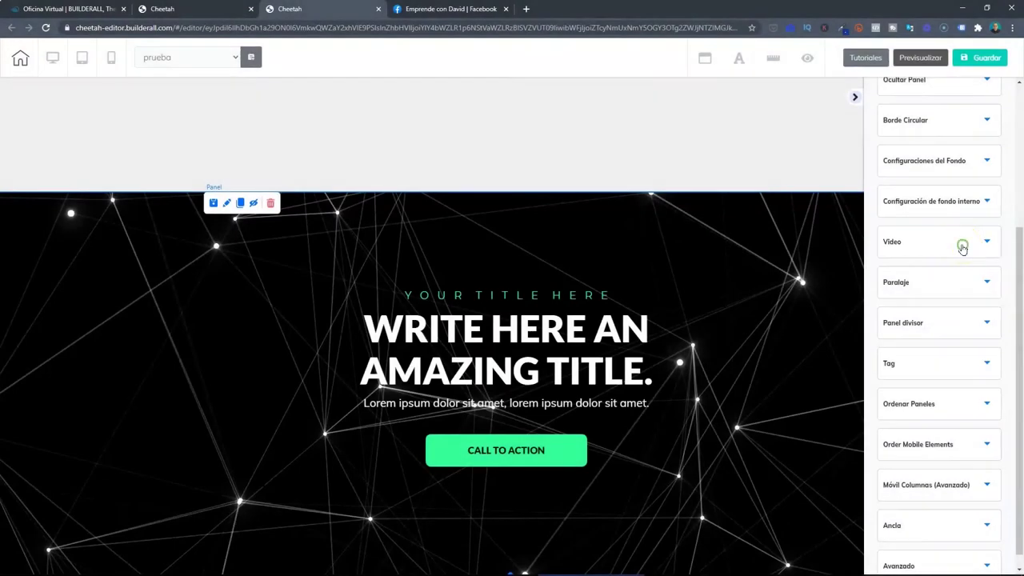
click(962, 248)
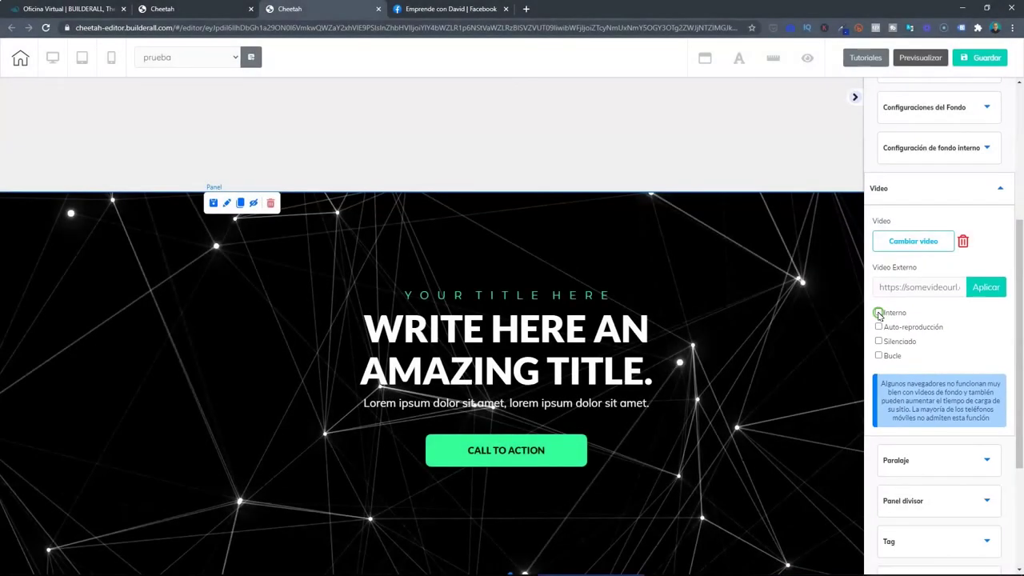
click(878, 313)
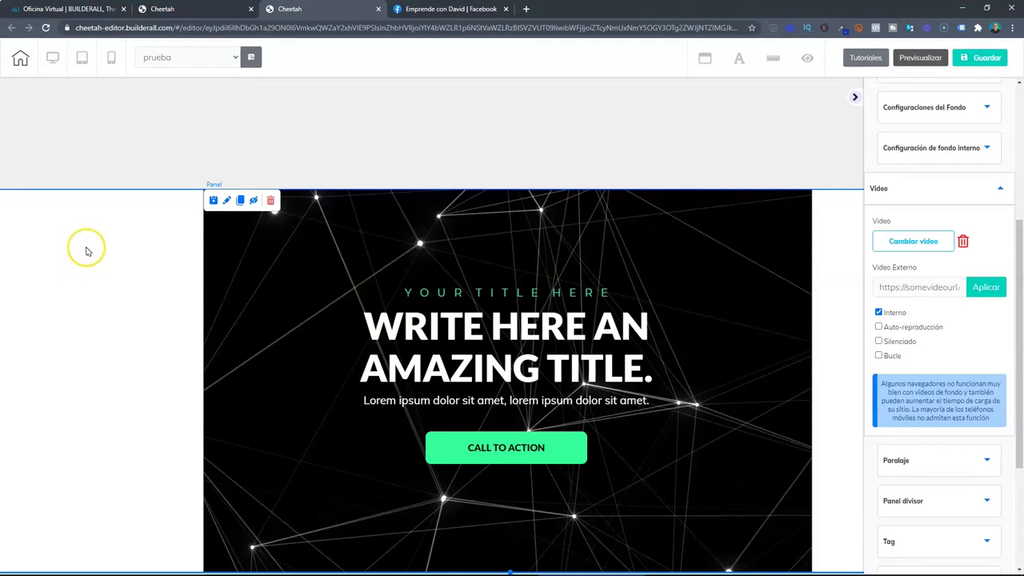
click(878, 313)
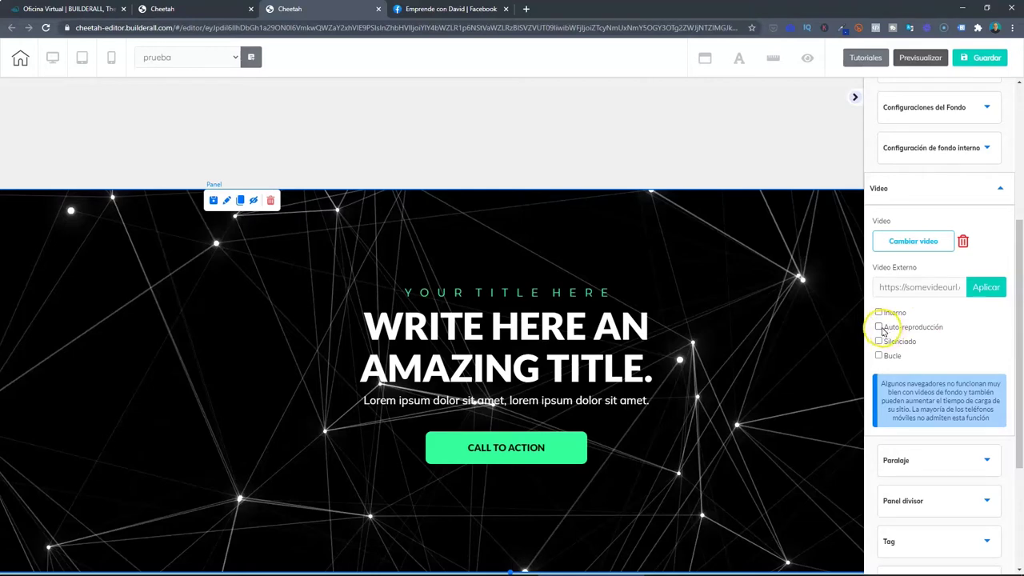
- Enable Auto-reproducción, Silenciado and Bucle for the animated panel's background video
click(879, 327)
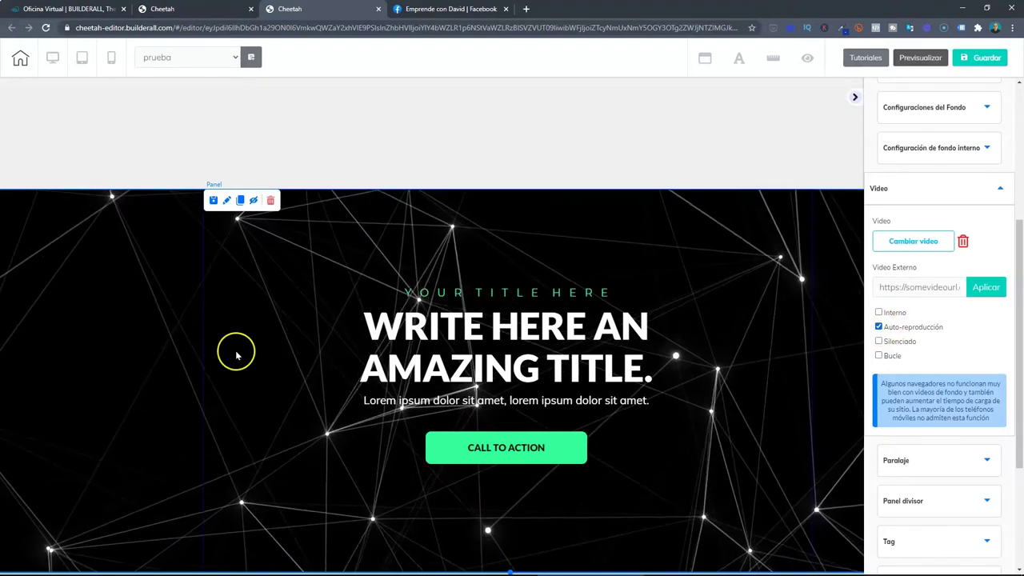
click(878, 342)
click(339, 369)
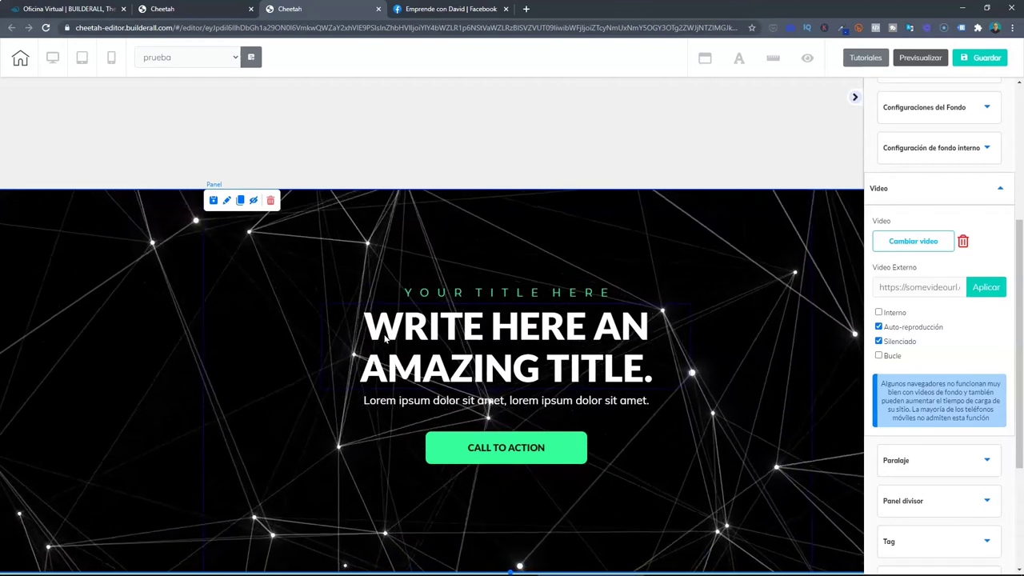
click(890, 341)
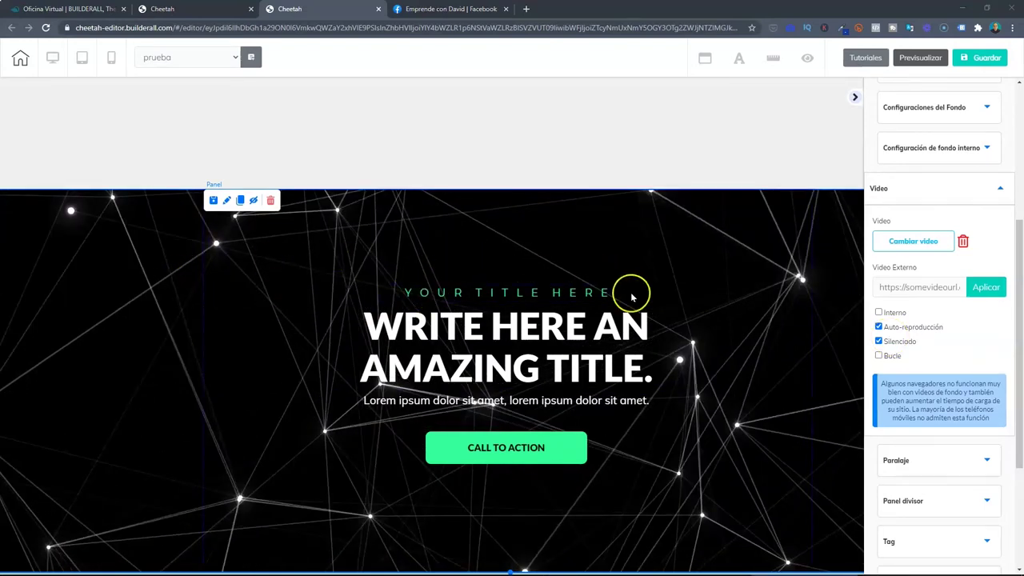
click(880, 359)
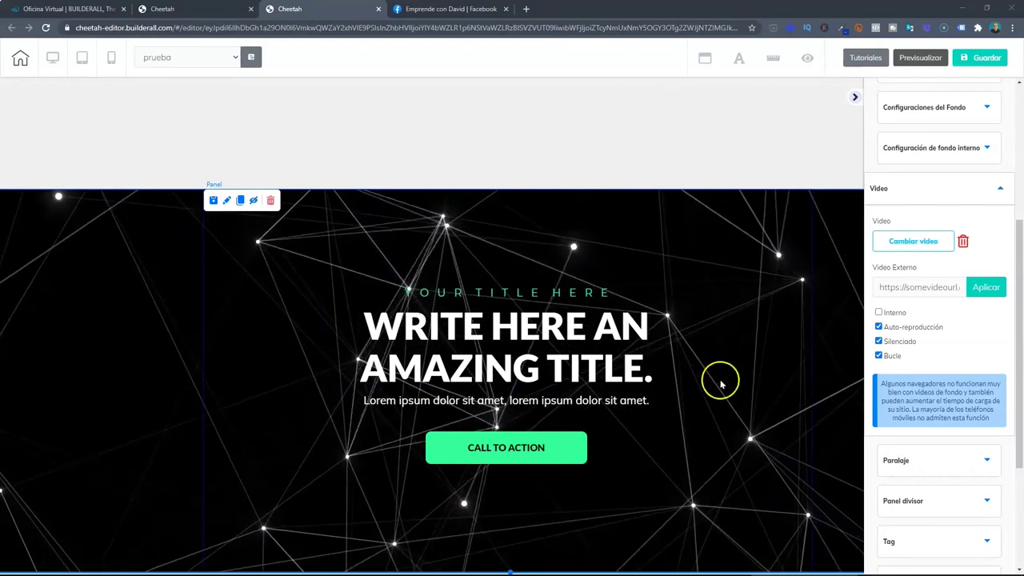
- Close the video settings and examine the application panel's heading, video, benefits list, countdown and sign-up form
scroll(664, 320, up, 20)
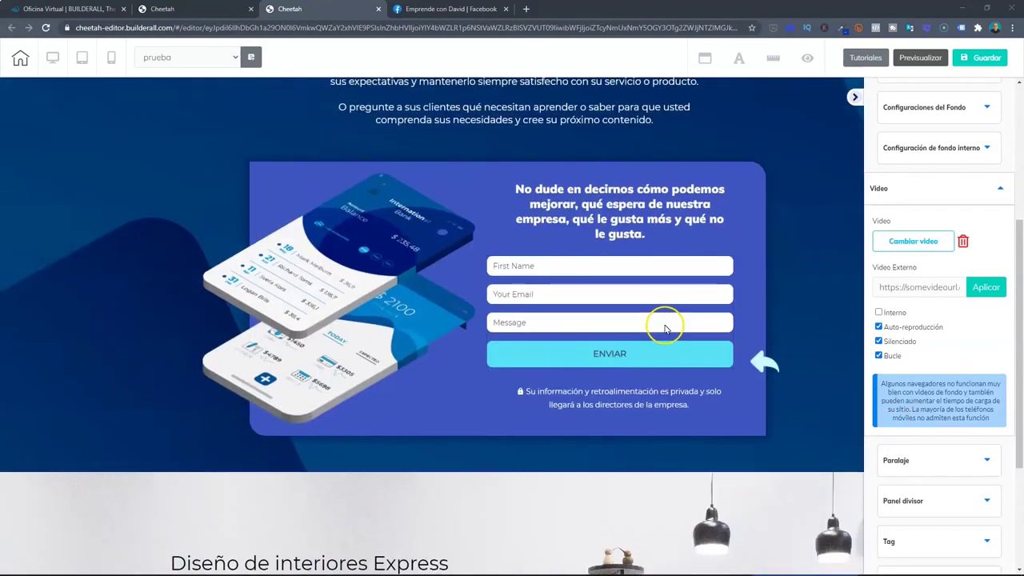
scroll(664, 328, up, 5)
click(986, 190)
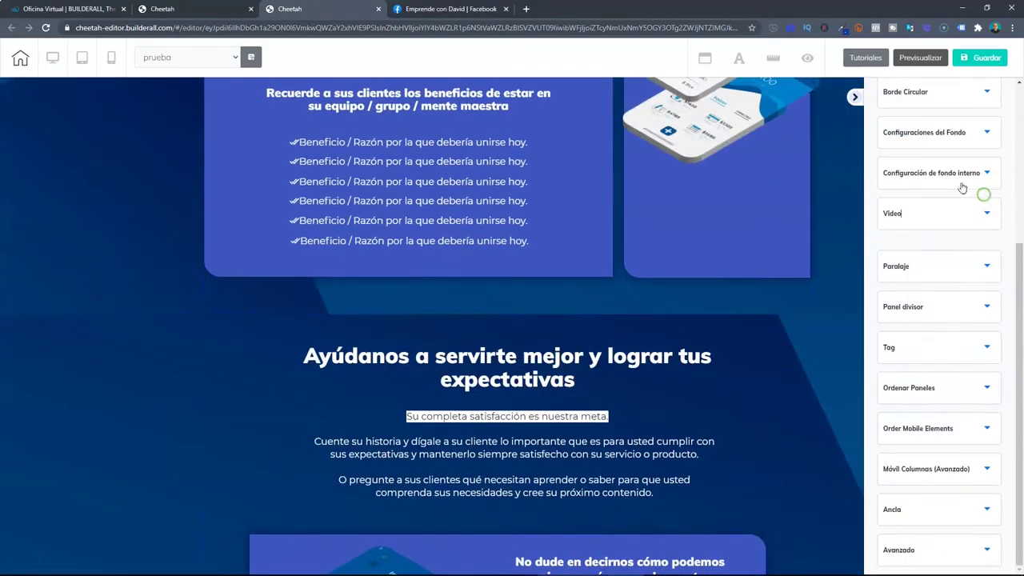
click(887, 155)
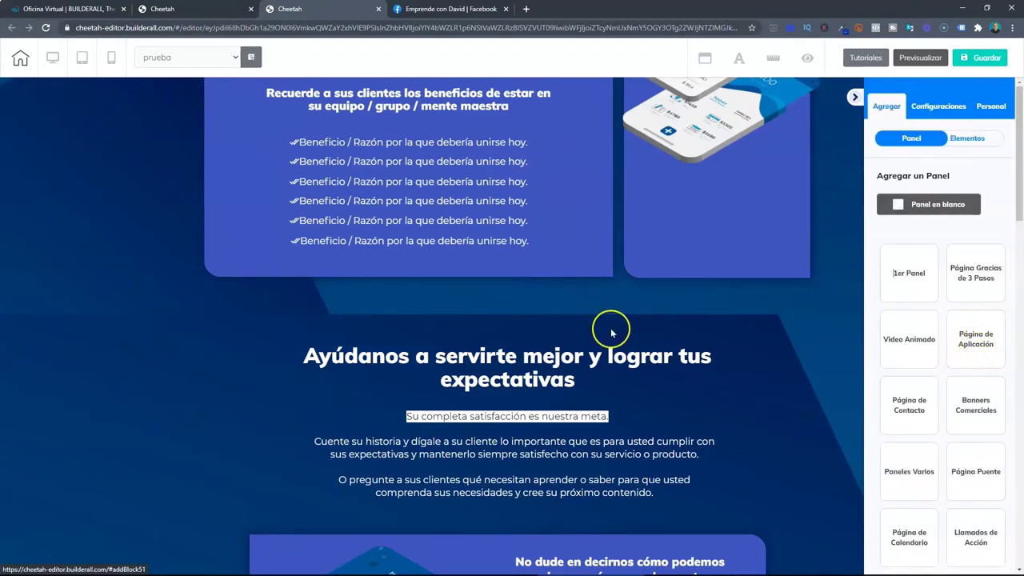
scroll(611, 333, up, 5)
click(391, 151)
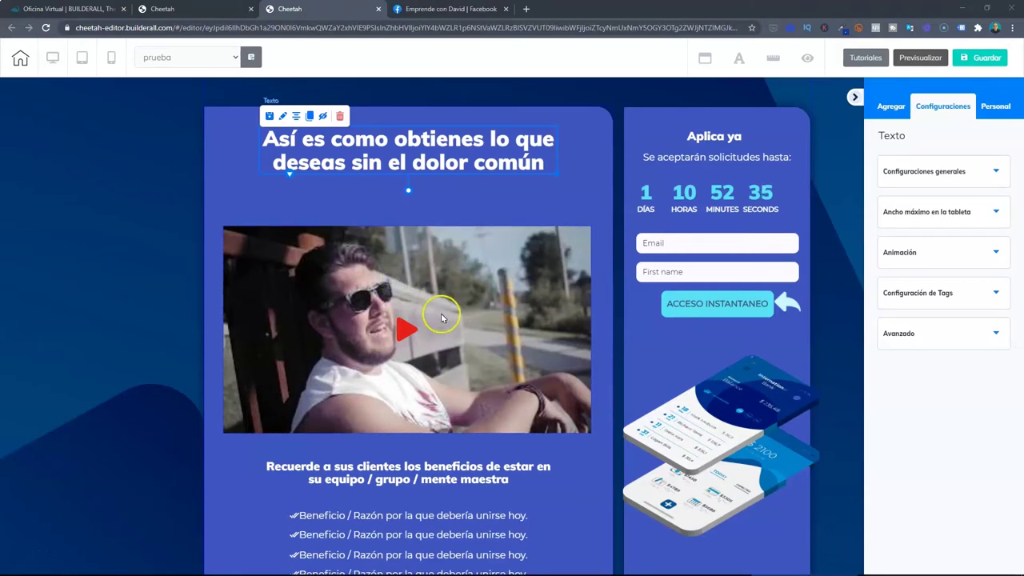
scroll(441, 312, down, 3)
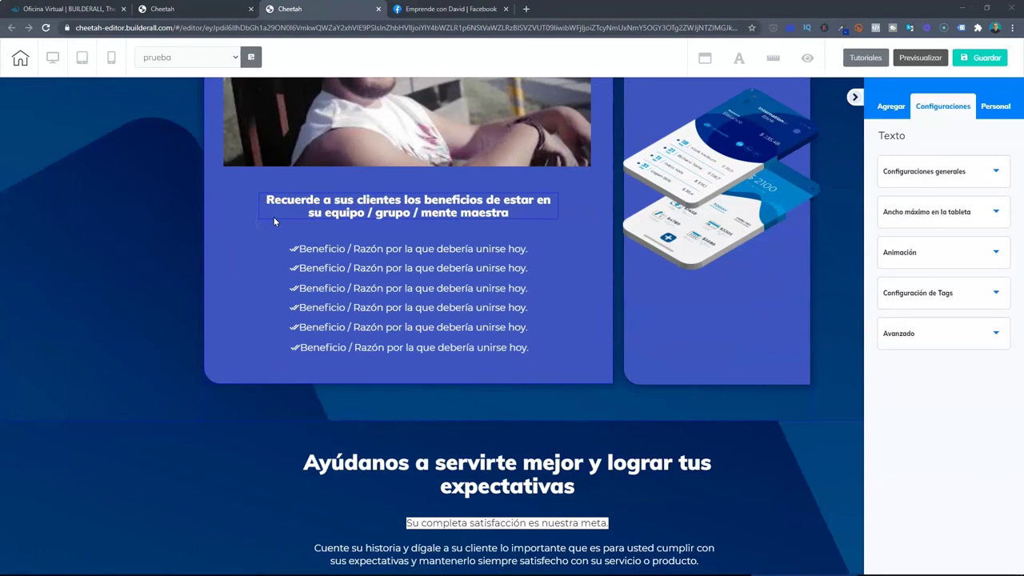
scroll(306, 249, down, 1)
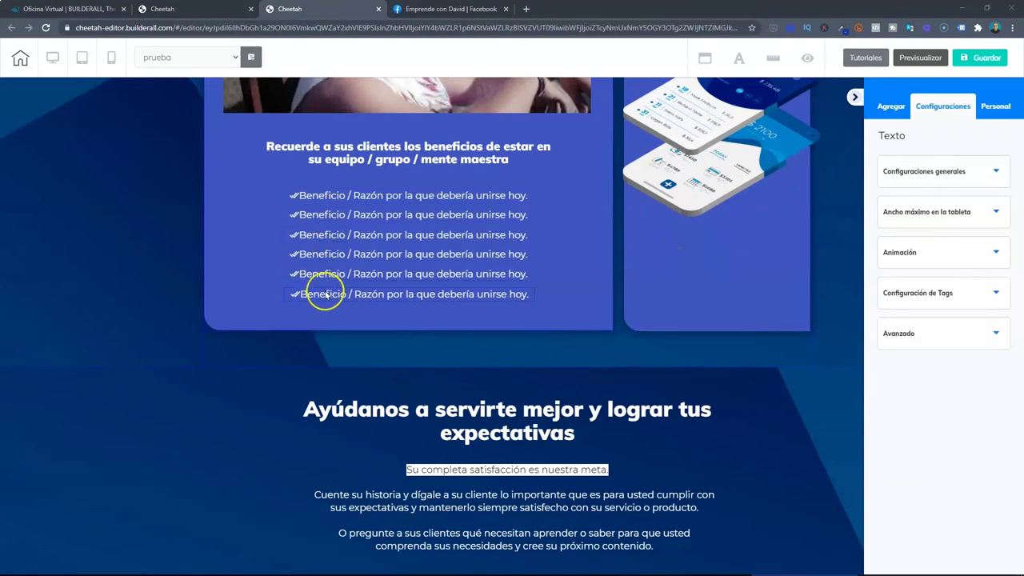
scroll(325, 296, up, 1)
scroll(326, 294, up, 3)
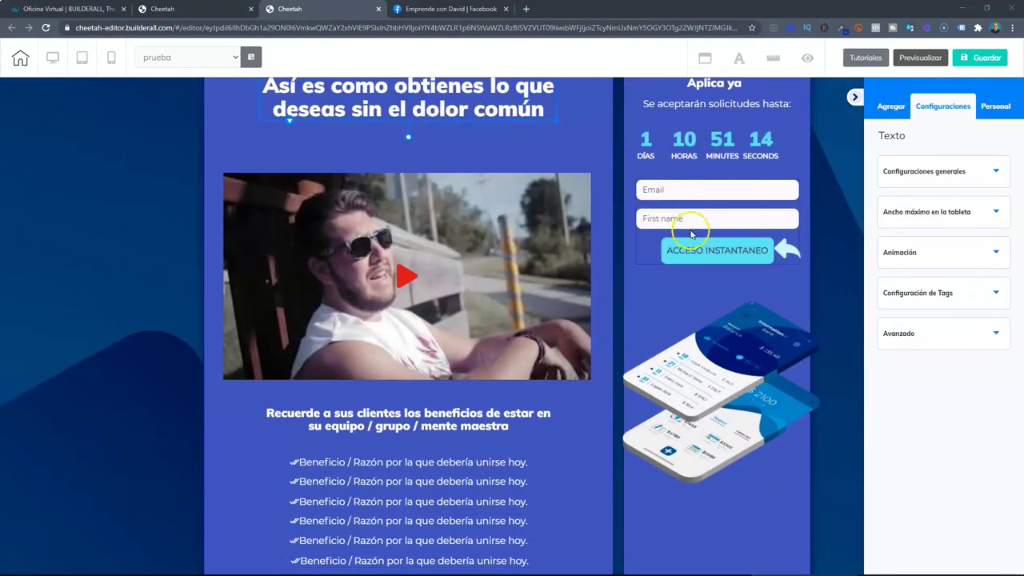
scroll(679, 220, up, 1)
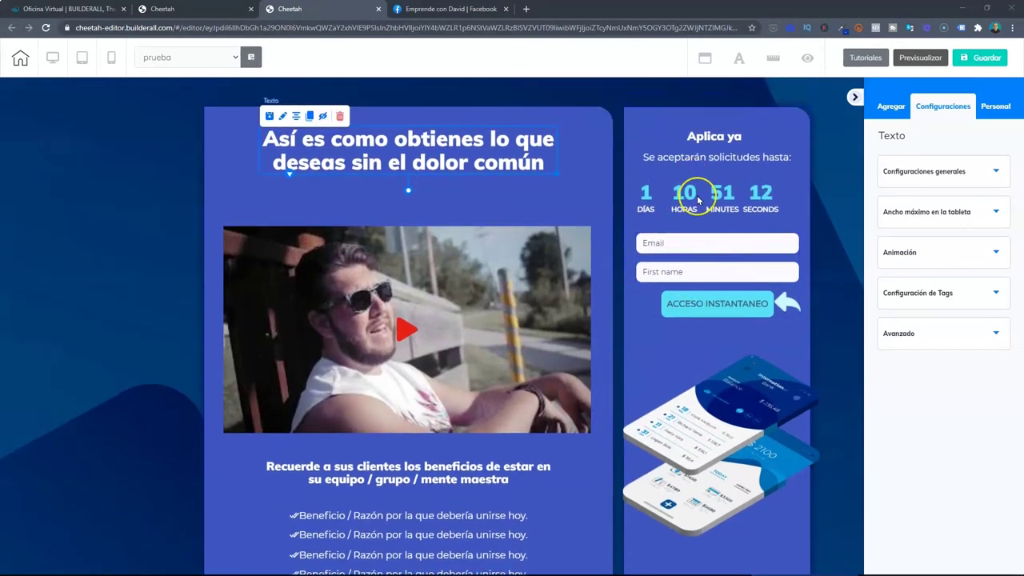
- Open the general settings of the countdown timer in the "Aplica ya" box
click(699, 205)
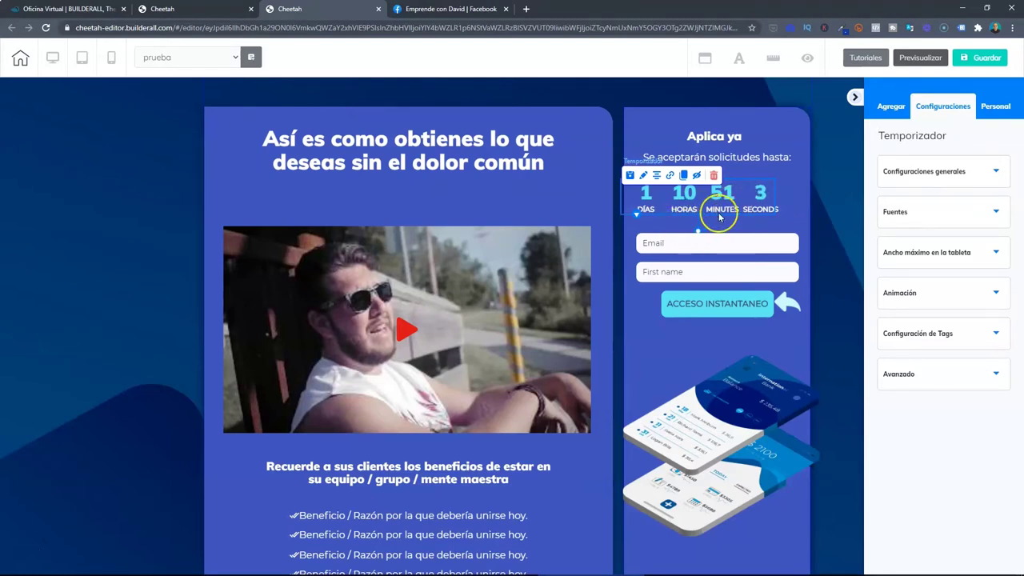
click(643, 182)
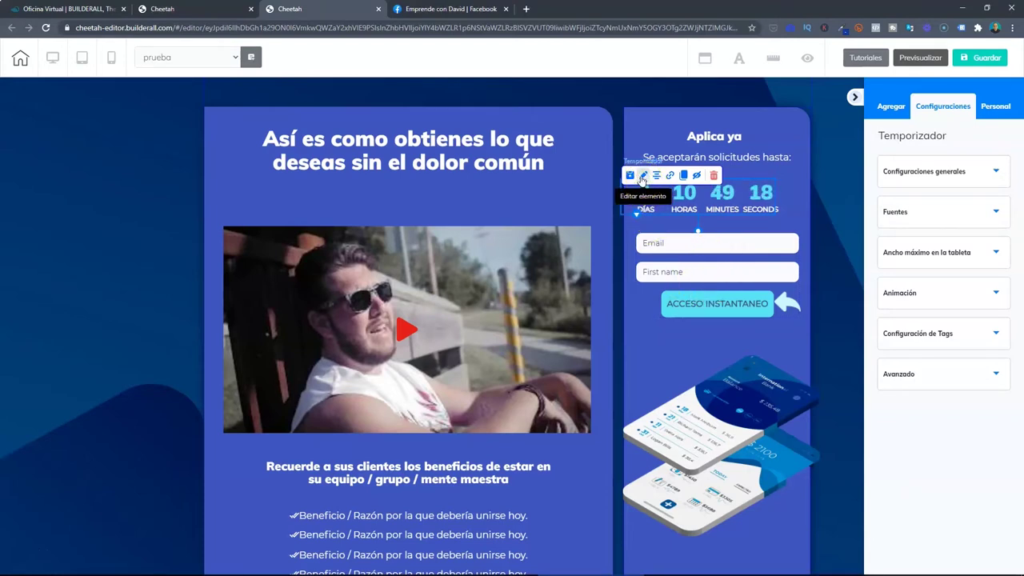
click(927, 174)
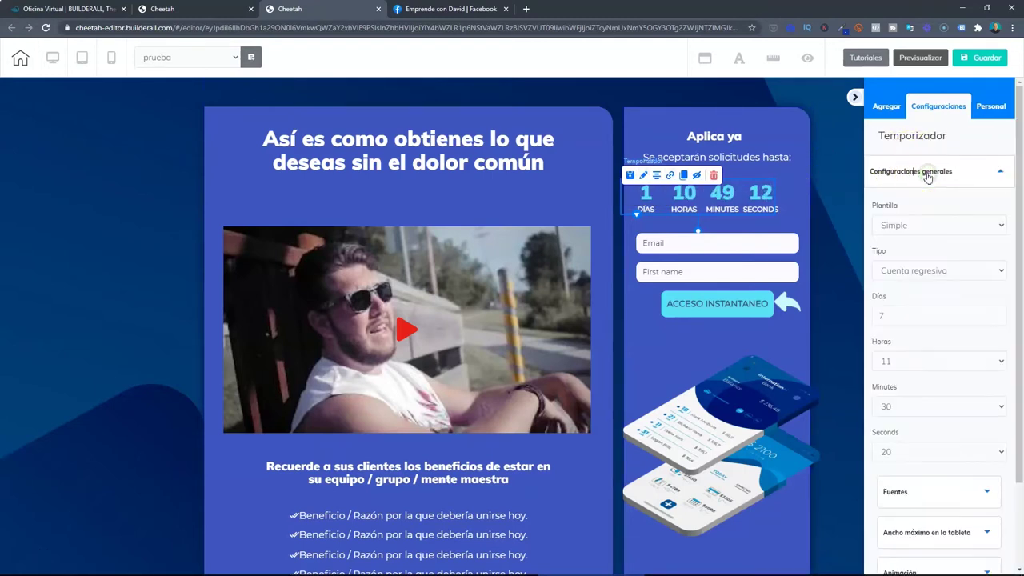
- Try the Paneles template on the countdown timer and return it to Simple
click(923, 227)
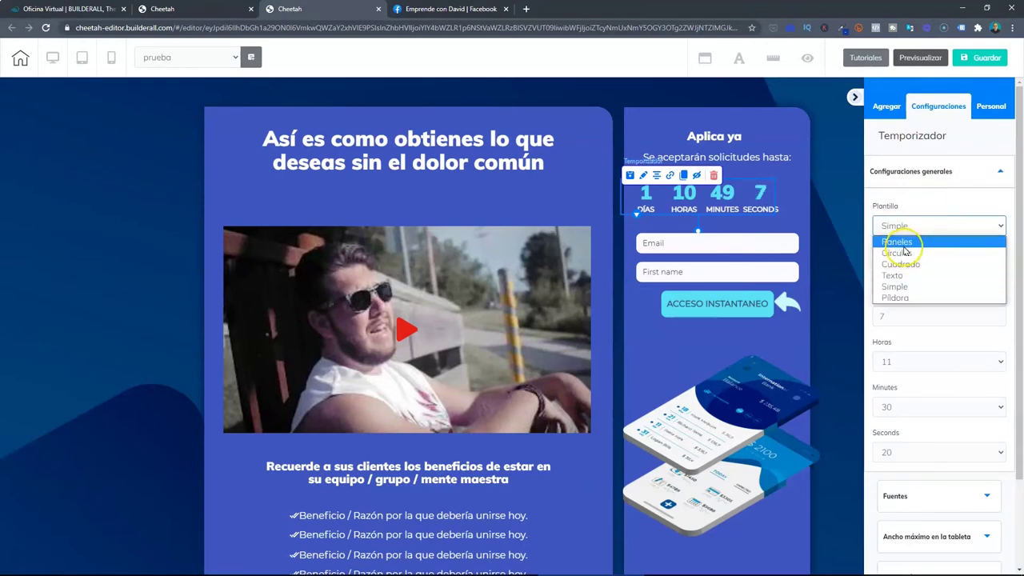
click(904, 246)
click(902, 221)
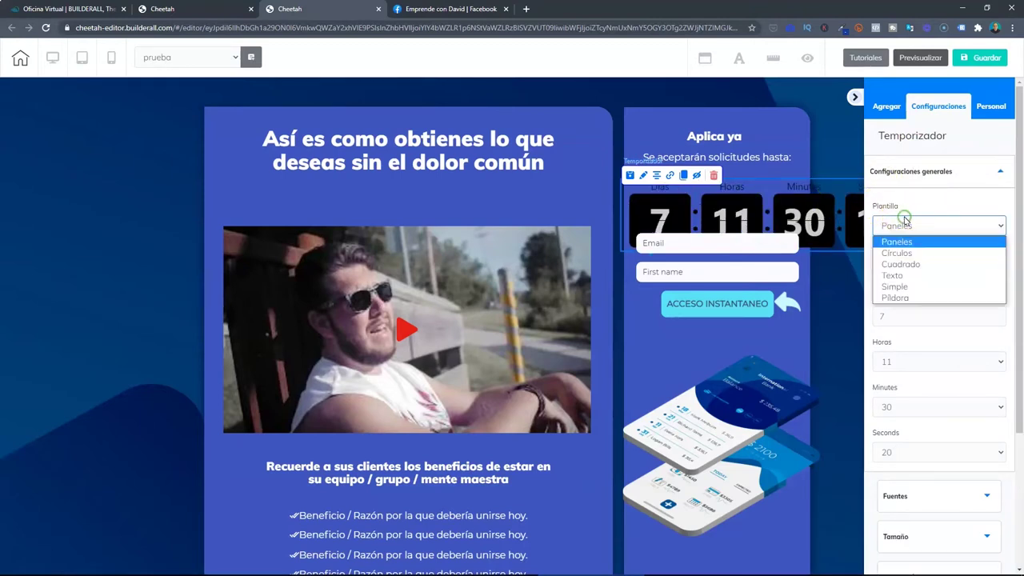
click(896, 253)
click(894, 286)
- Try the timer type "Fecha y hora específicas", then set the type to Evergreen and collapse the general settings
click(912, 271)
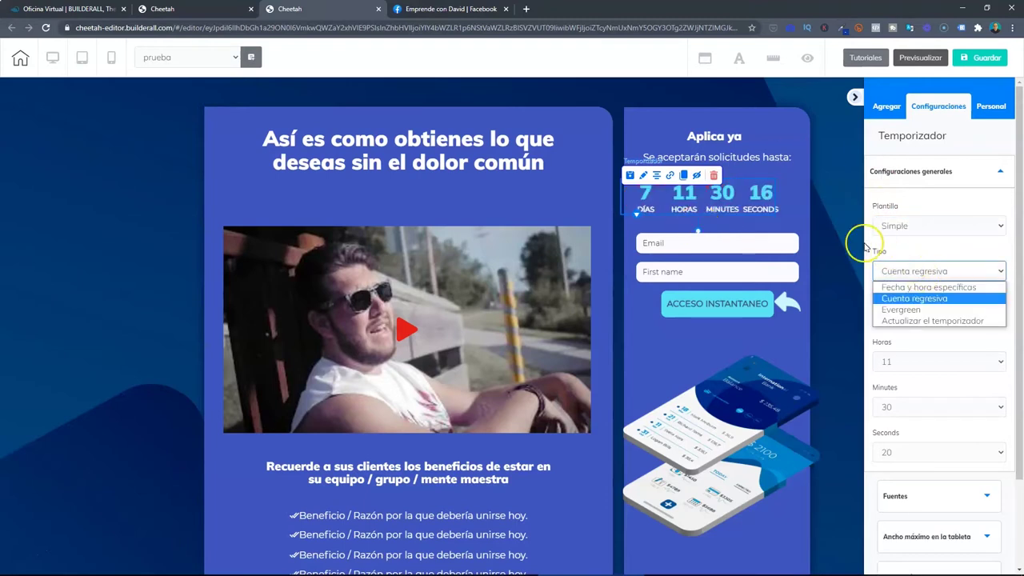
click(894, 288)
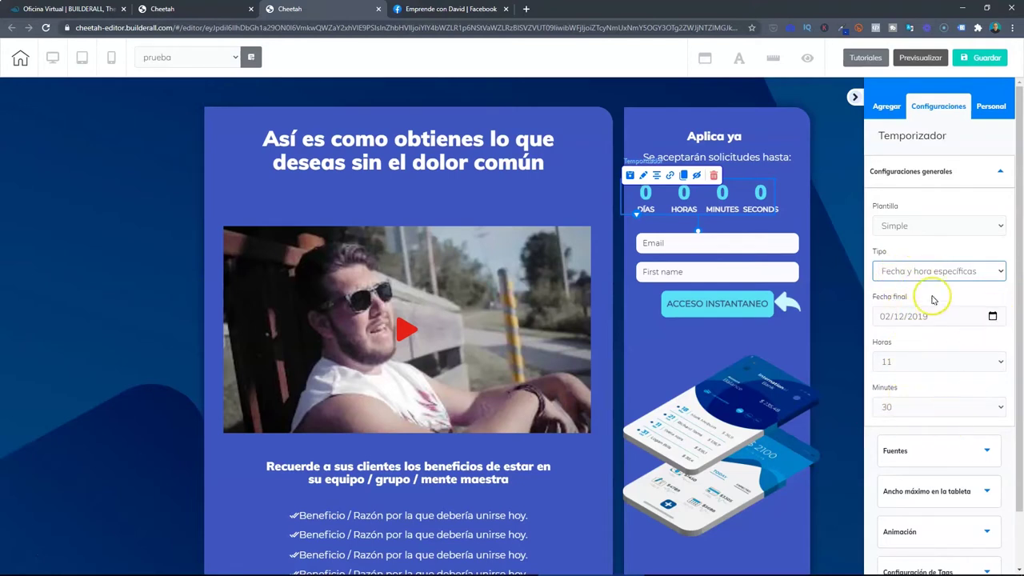
click(931, 271)
click(917, 309)
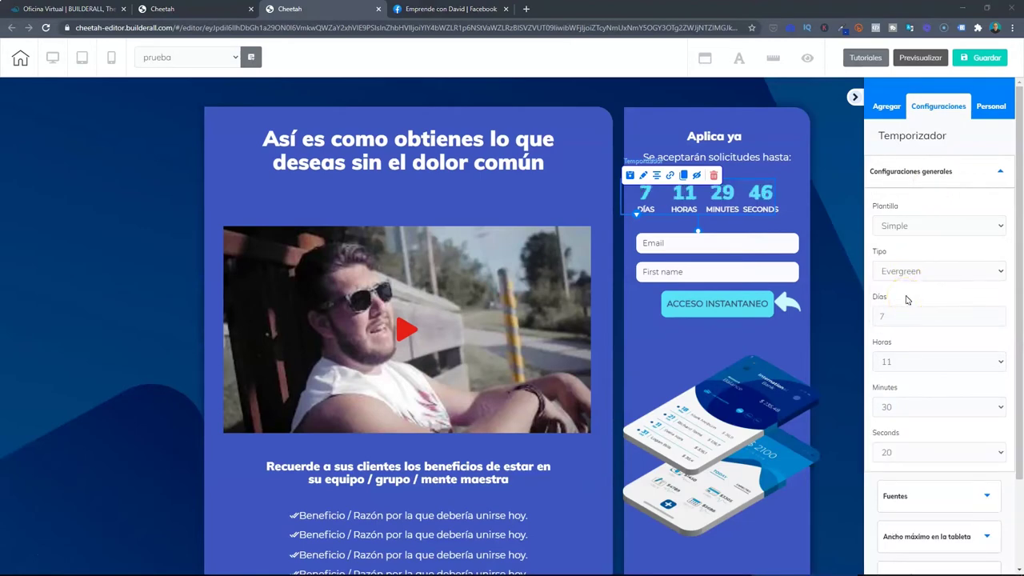
click(963, 171)
- Return to the list of panel categories and examine the contact panel's text and feedback form
scroll(530, 359, down, 5)
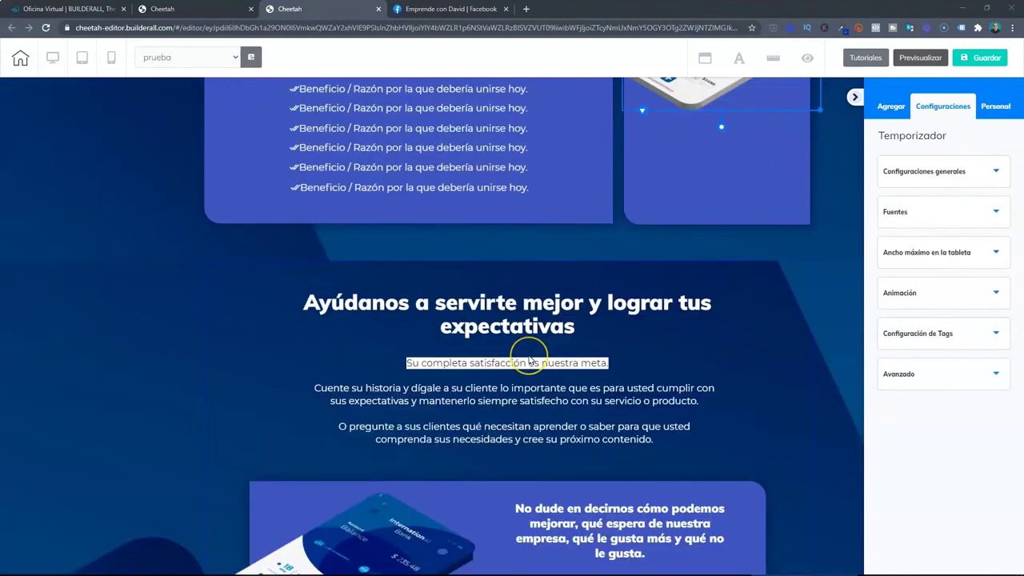
scroll(530, 359, down, 3)
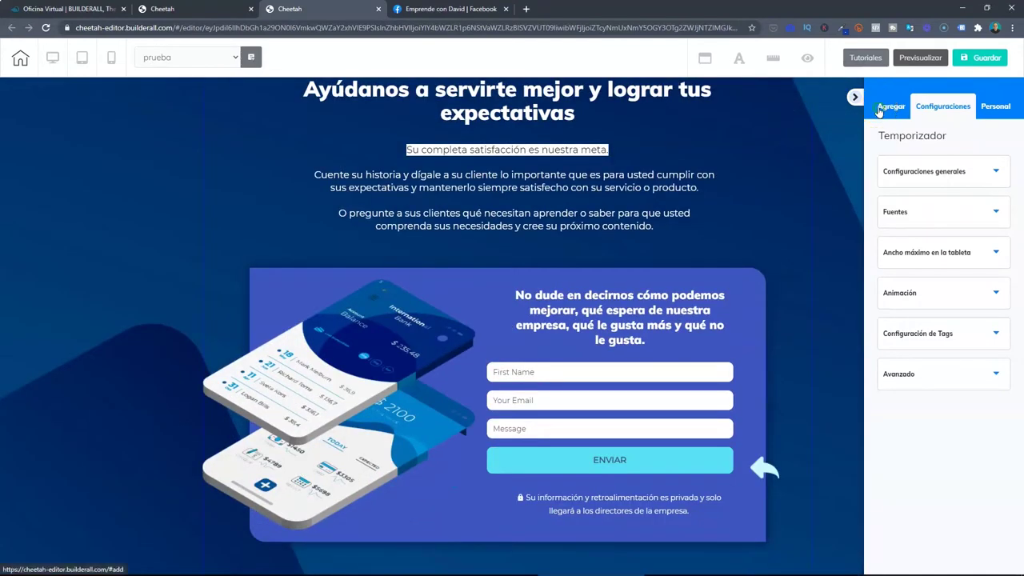
click(886, 109)
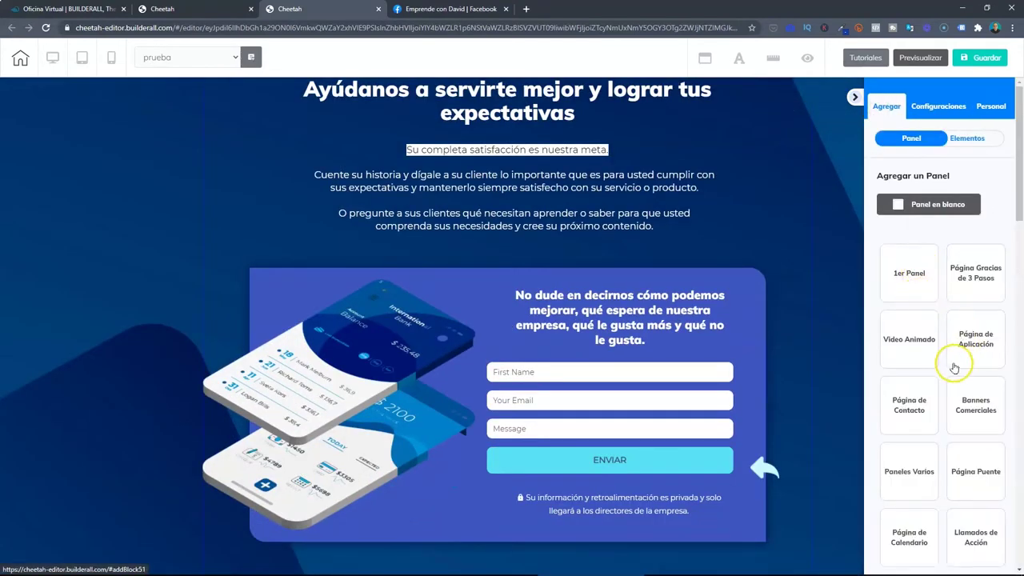
scroll(585, 296, up, 1)
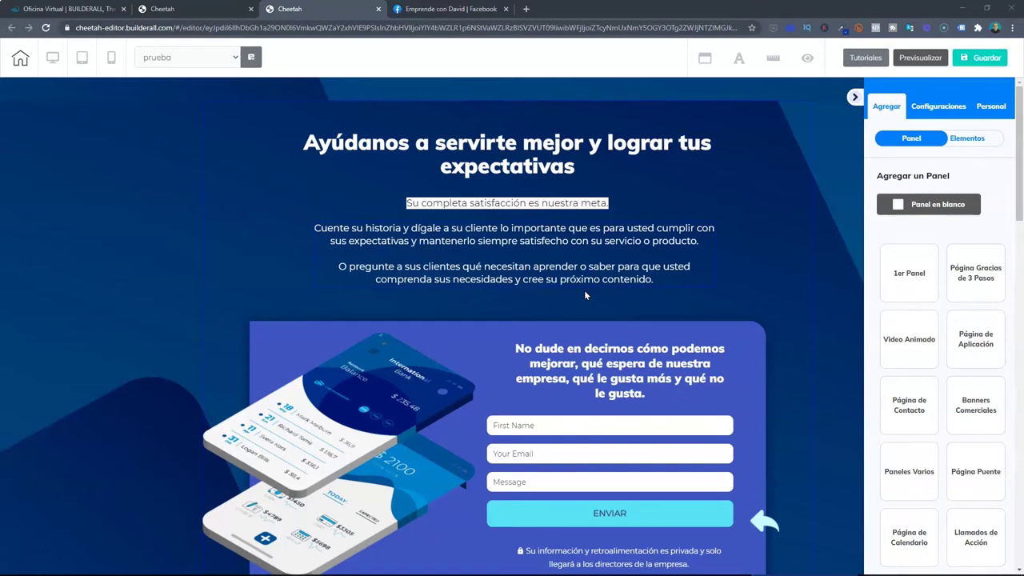
scroll(583, 295, down, 1)
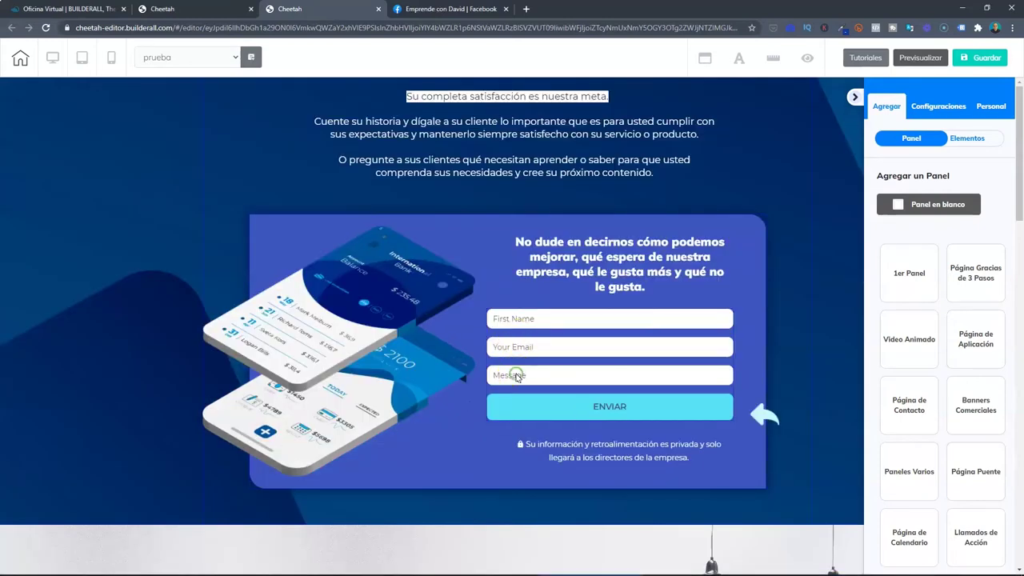
- Open the field settings of the feedback contact form in the contact panel
click(516, 375)
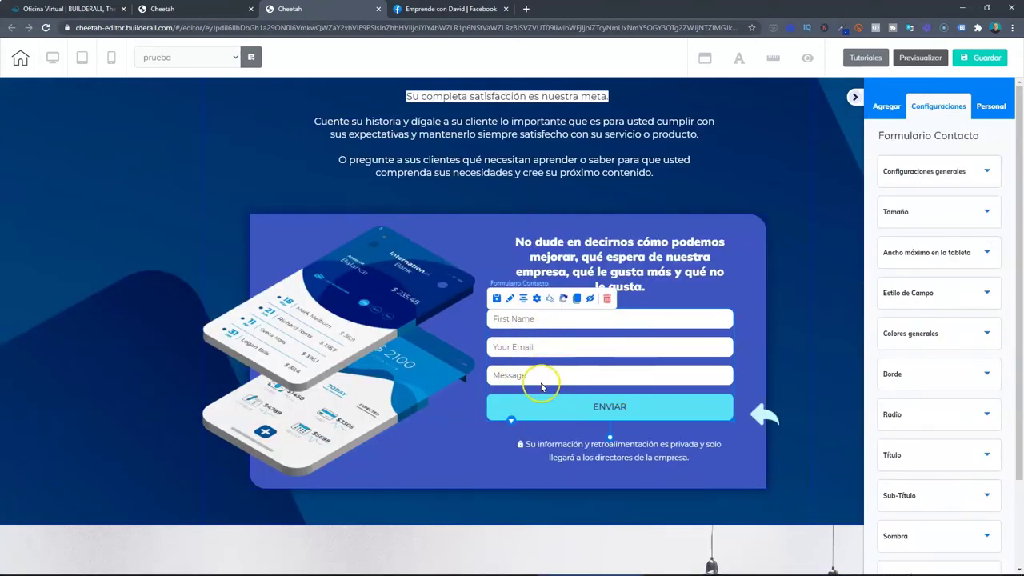
scroll(423, 362, up, 1)
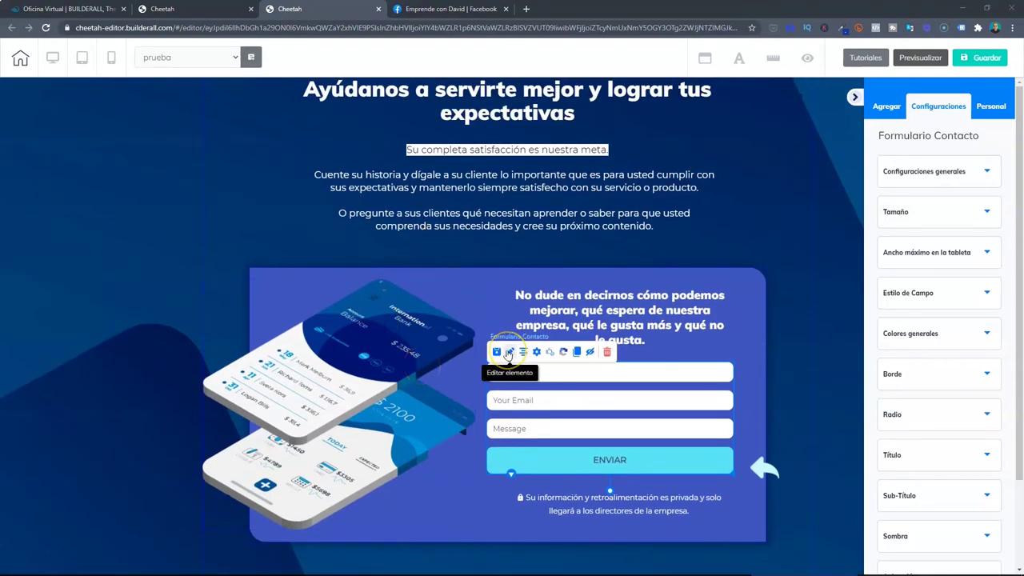
click(534, 352)
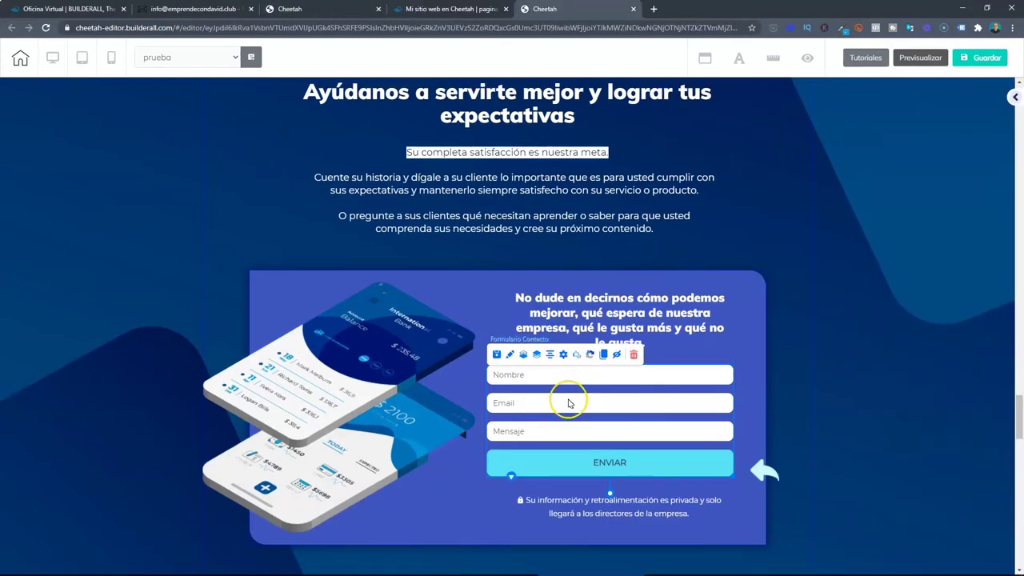
scroll(569, 402, down, 2)
scroll(573, 361, up, 1)
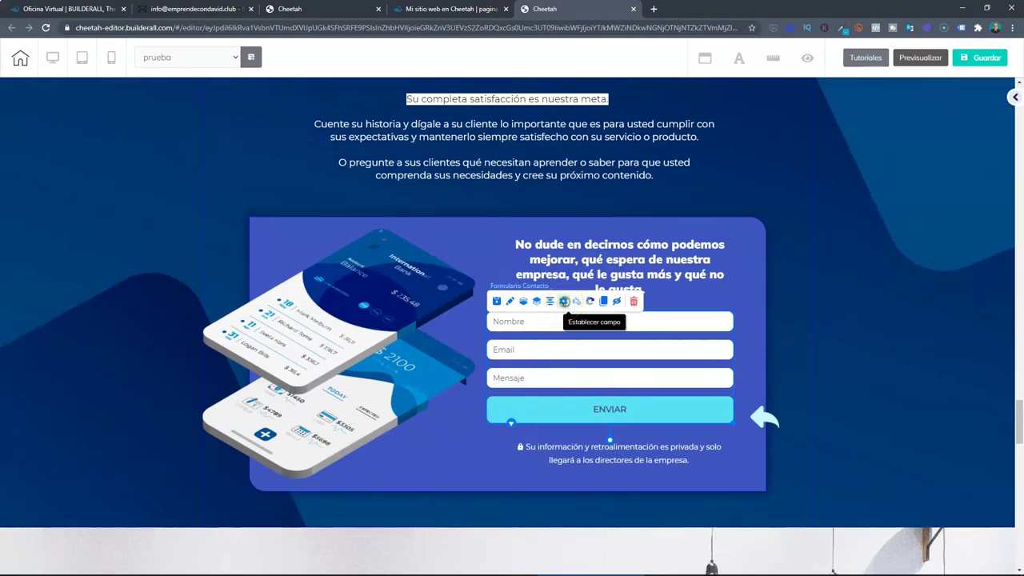
click(564, 300)
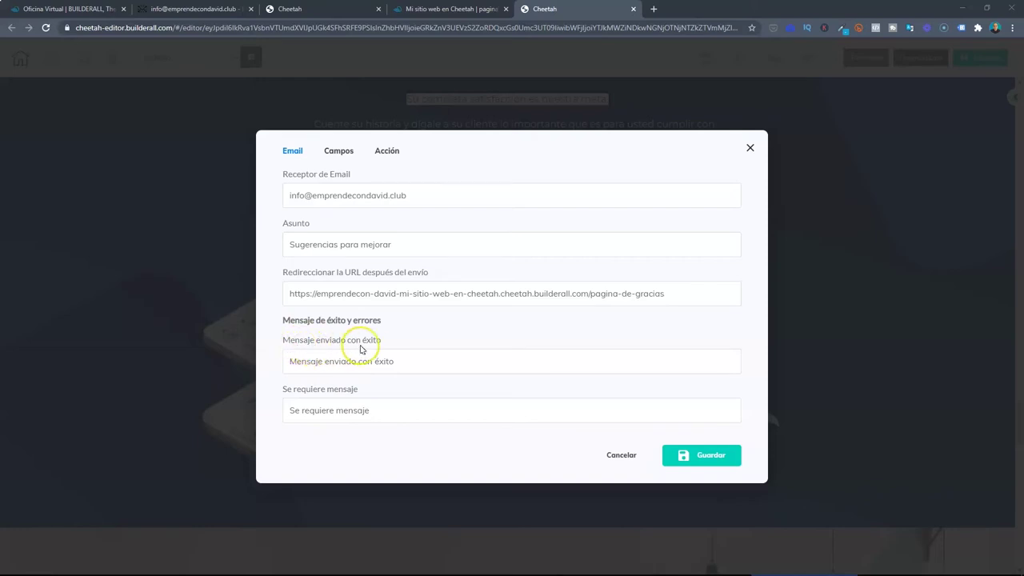
- Review the contact form's success message and field list, comparing the fields with the published prueba page
drag(381, 340, 303, 343)
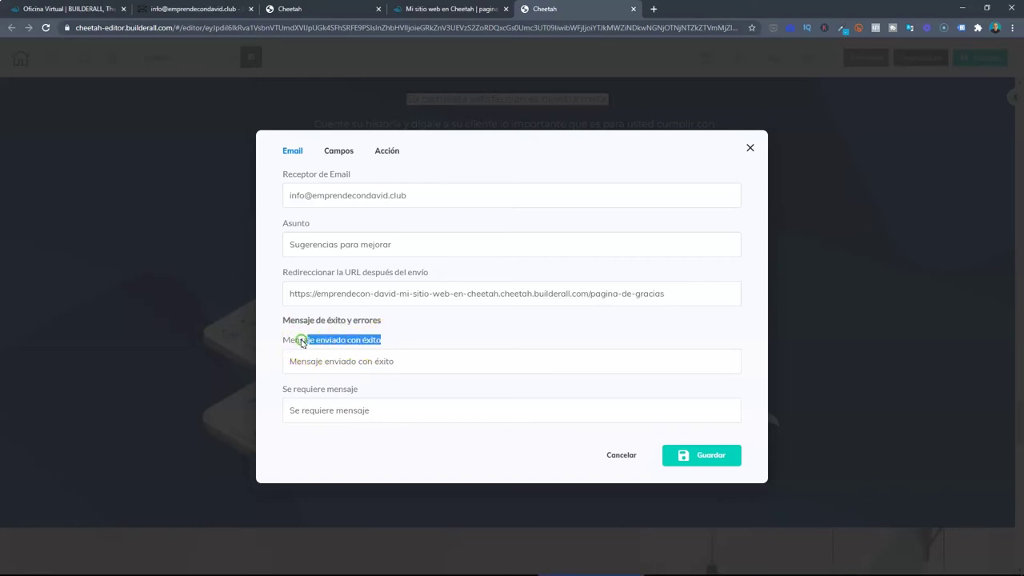
click(400, 361)
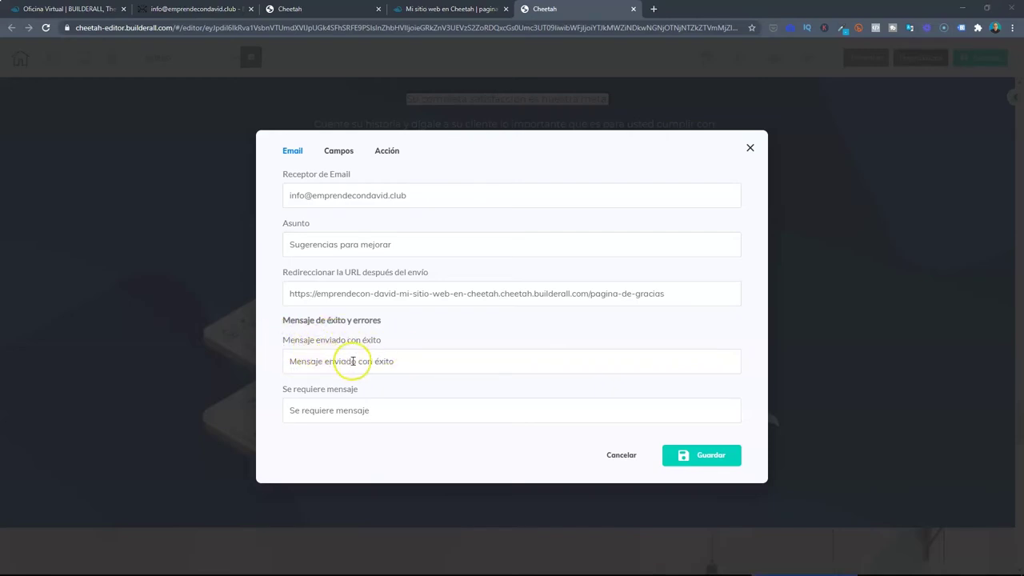
click(339, 151)
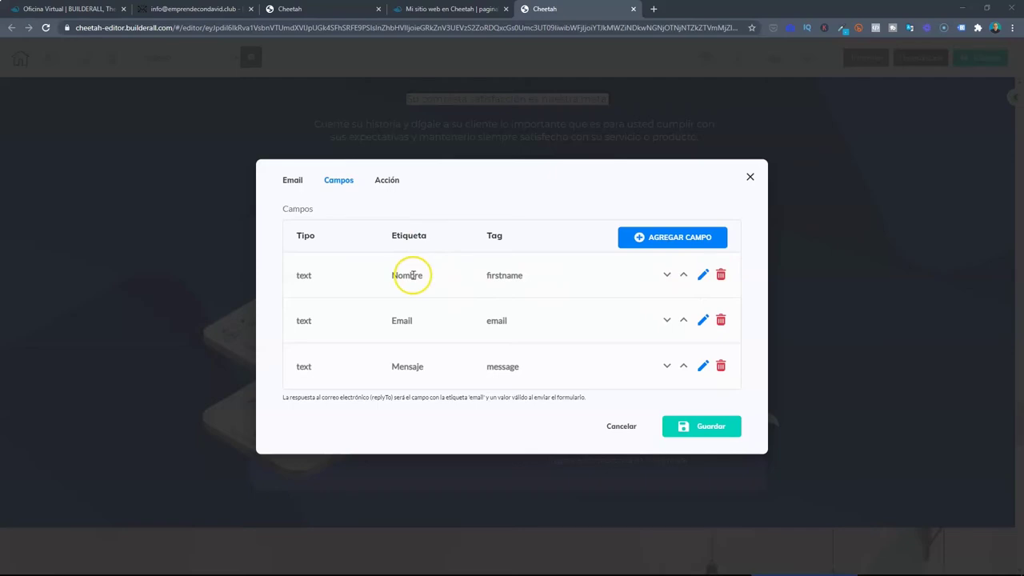
click(448, 8)
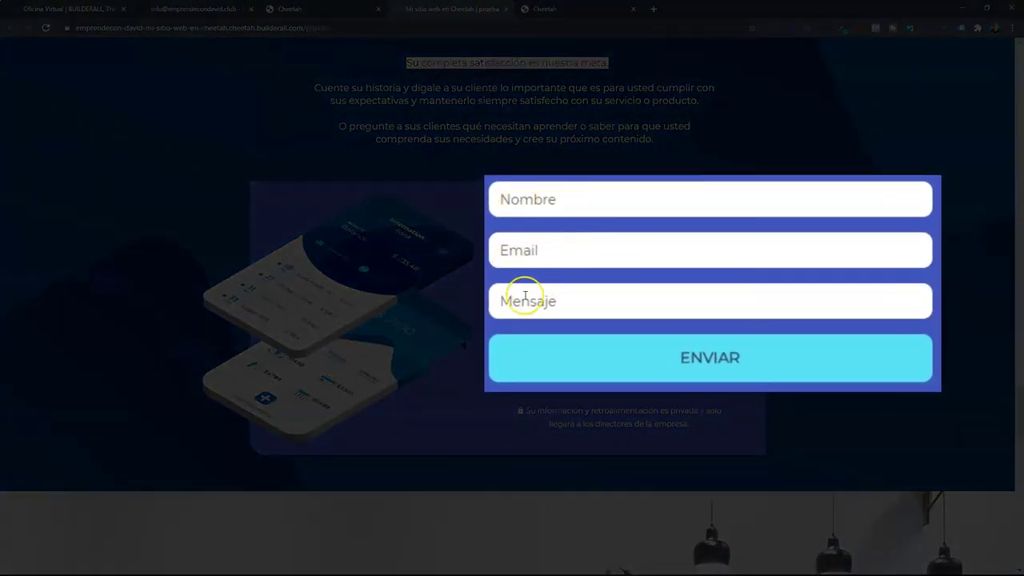
key(ctrl+Tab)
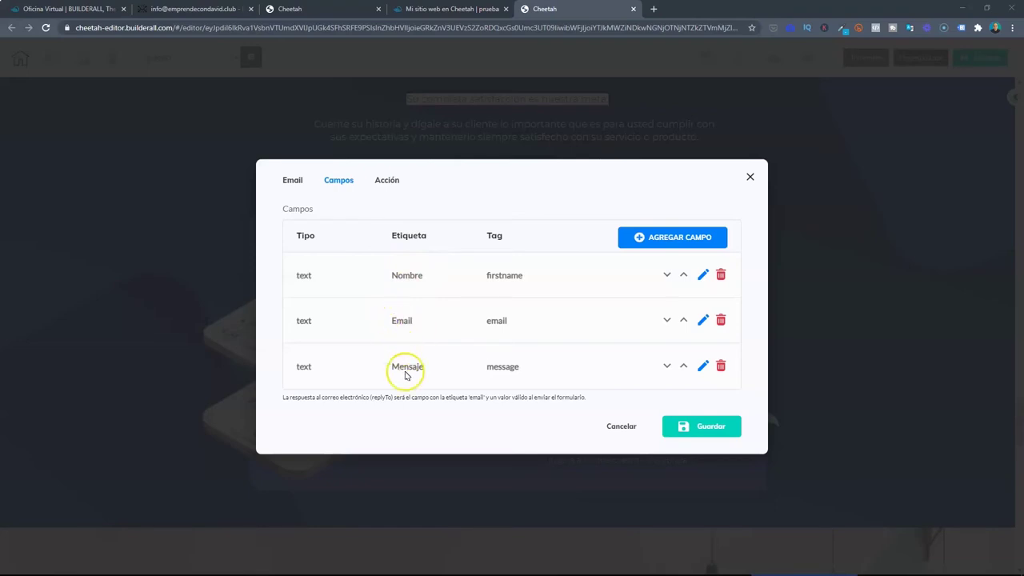
- Label the contact form's message field "Danos tu opinión", keep Requerida at Sí, and save the field and form settings
click(701, 366)
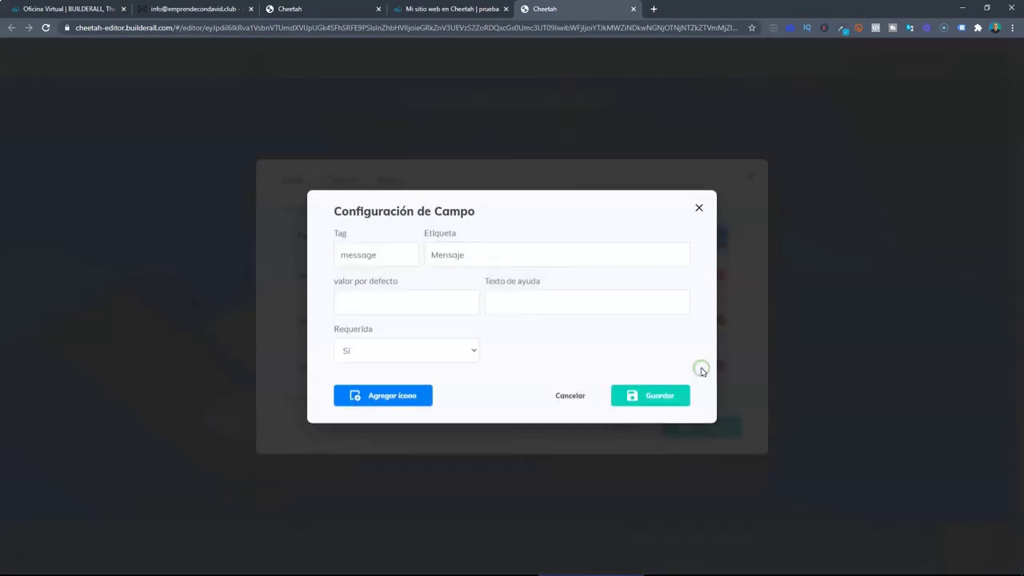
double_click(474, 254)
text(Danos tu opinión)
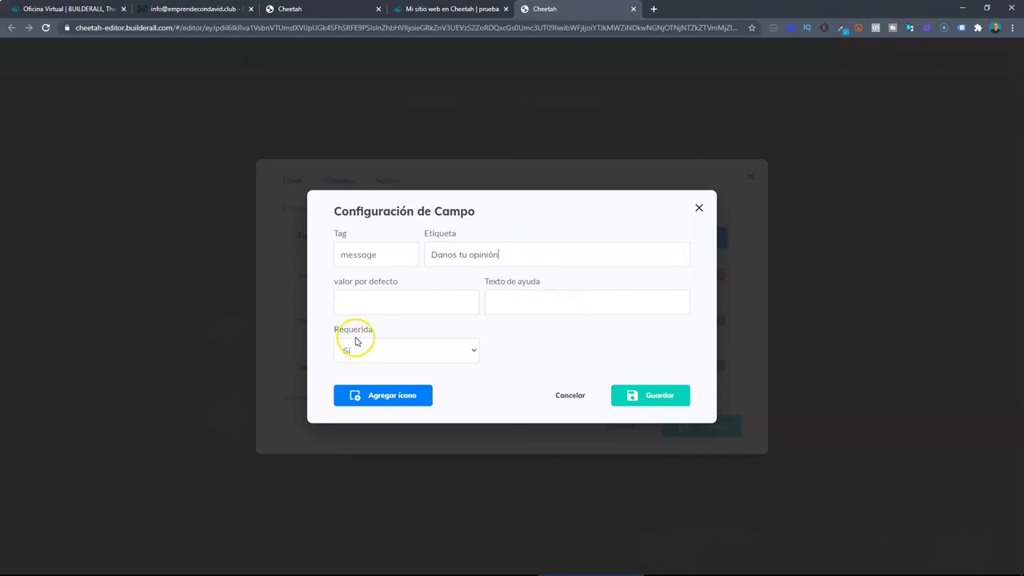
click(444, 348)
click(448, 356)
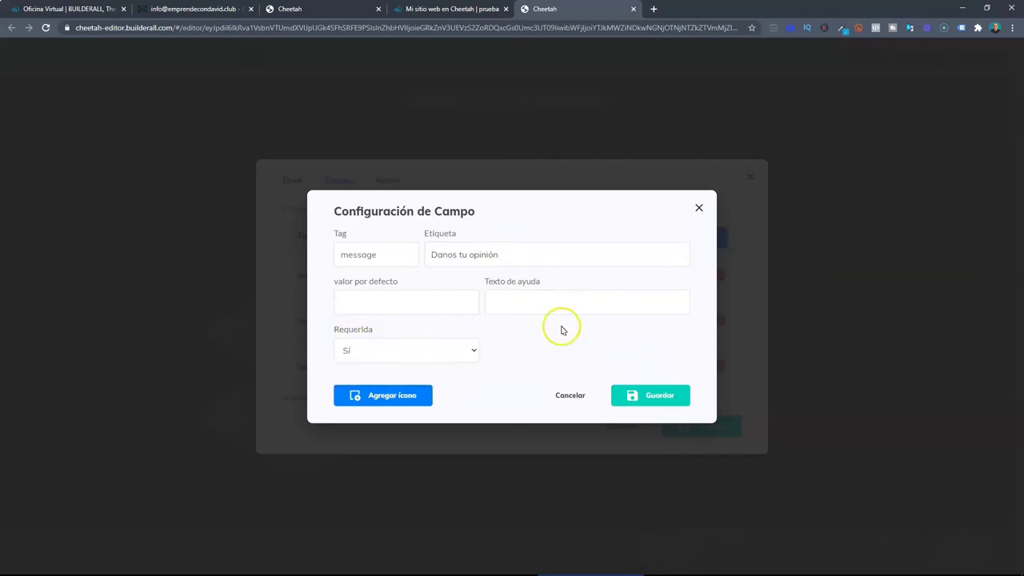
click(652, 395)
click(701, 426)
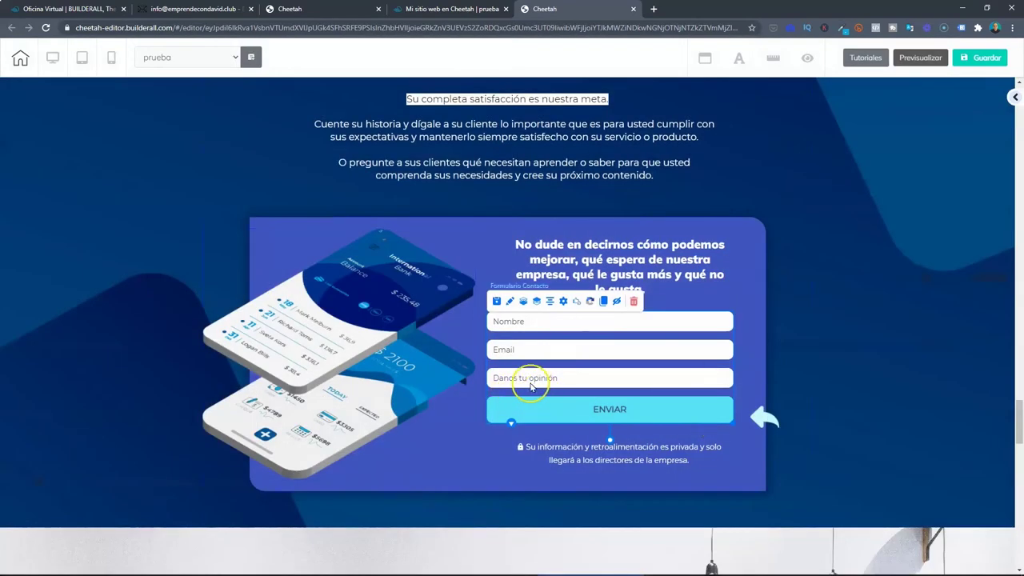
- Save and publish the prueba page, and republish the whole site from its page overview
click(976, 58)
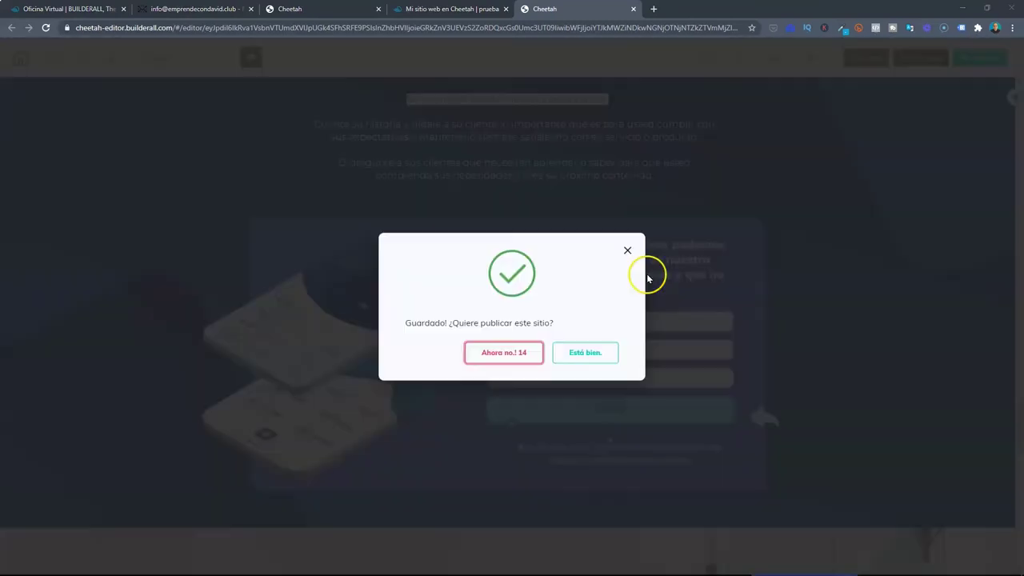
click(592, 350)
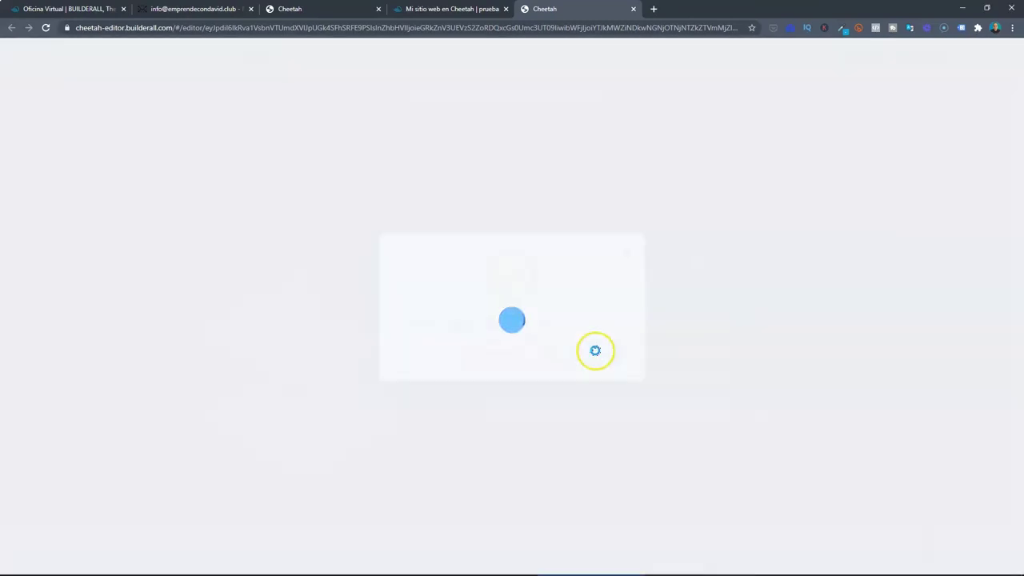
click(453, 8)
click(290, 9)
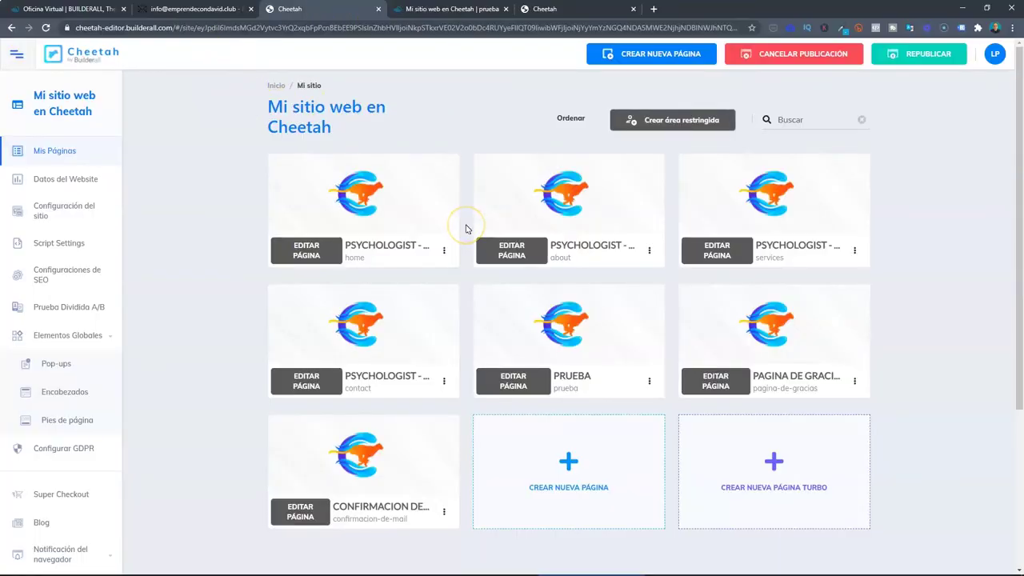
click(920, 54)
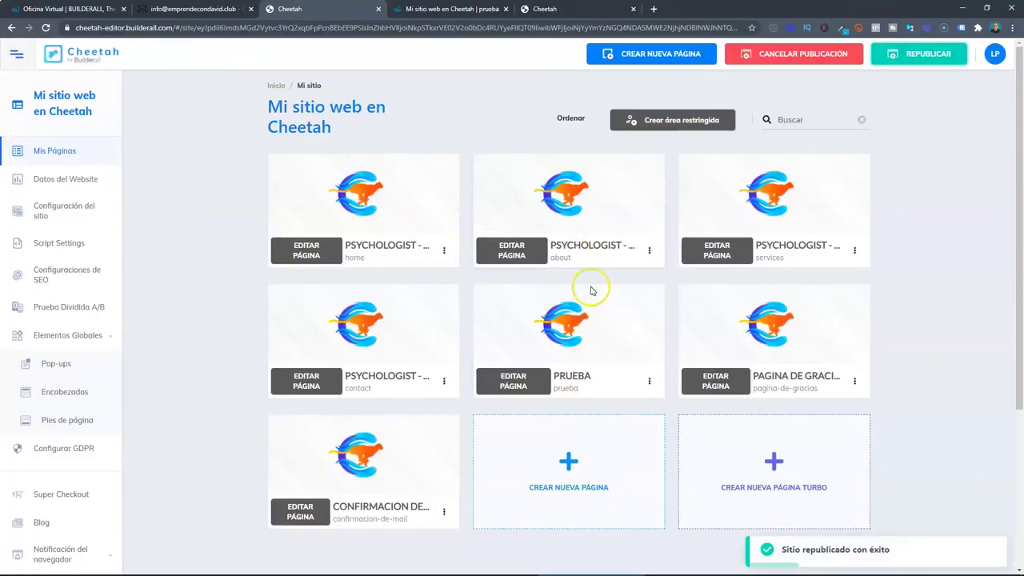
- Open the published prueba page and submit the feedback form with a name, e-mail and the message "Me gustaría tener un chat de soporte"
click(648, 381)
click(615, 435)
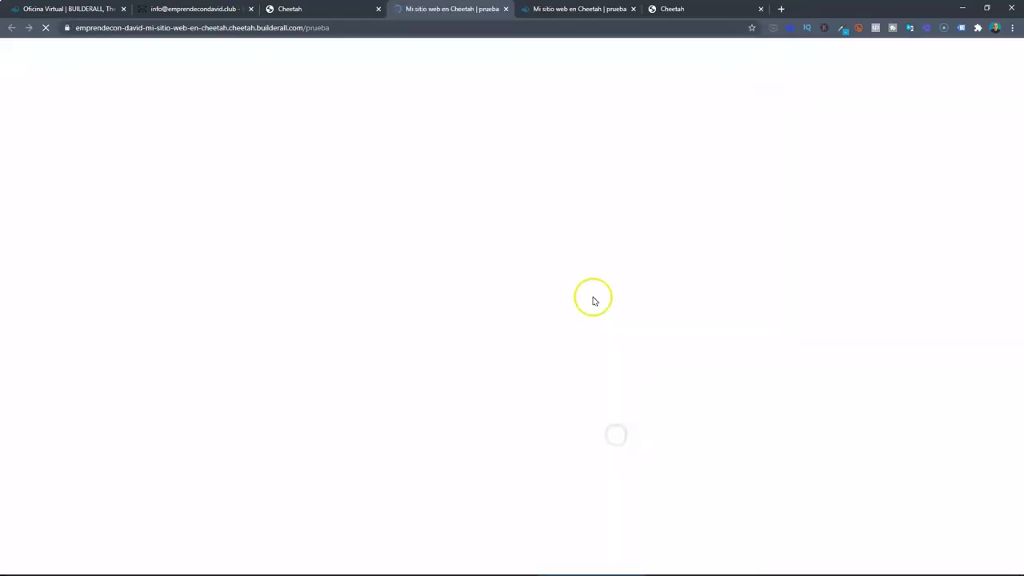
scroll(528, 288, down, 15)
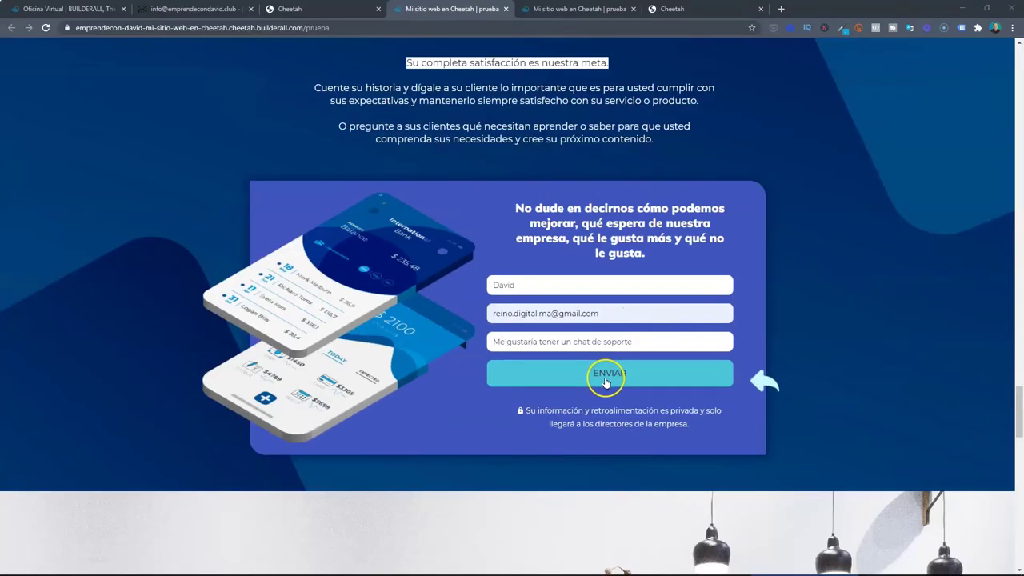
click(605, 381)
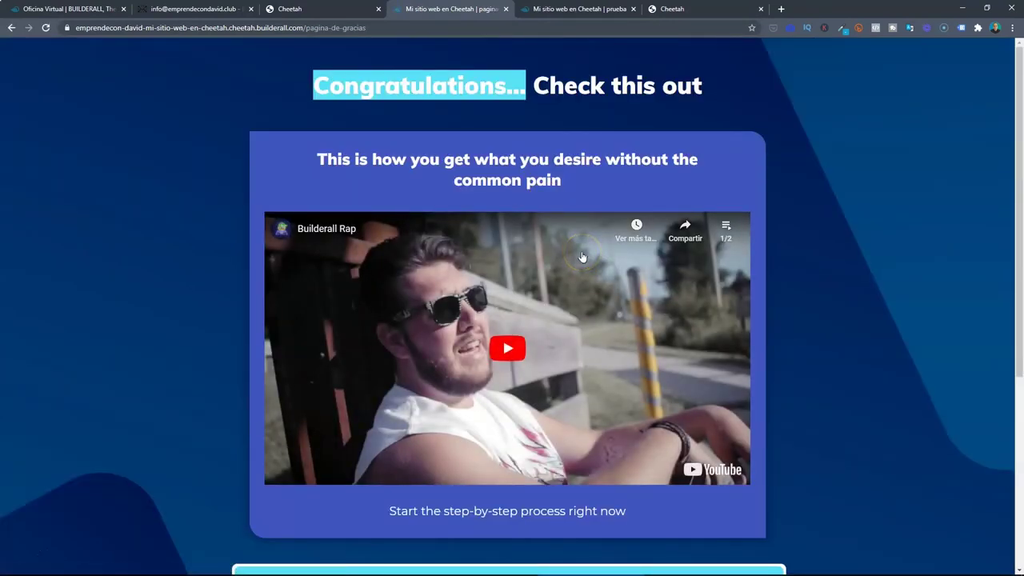
- Look over the thank-you page, and open the "Sugerencias para mejorar" message in the refreshed webmail inbox
scroll(517, 317, down, 4)
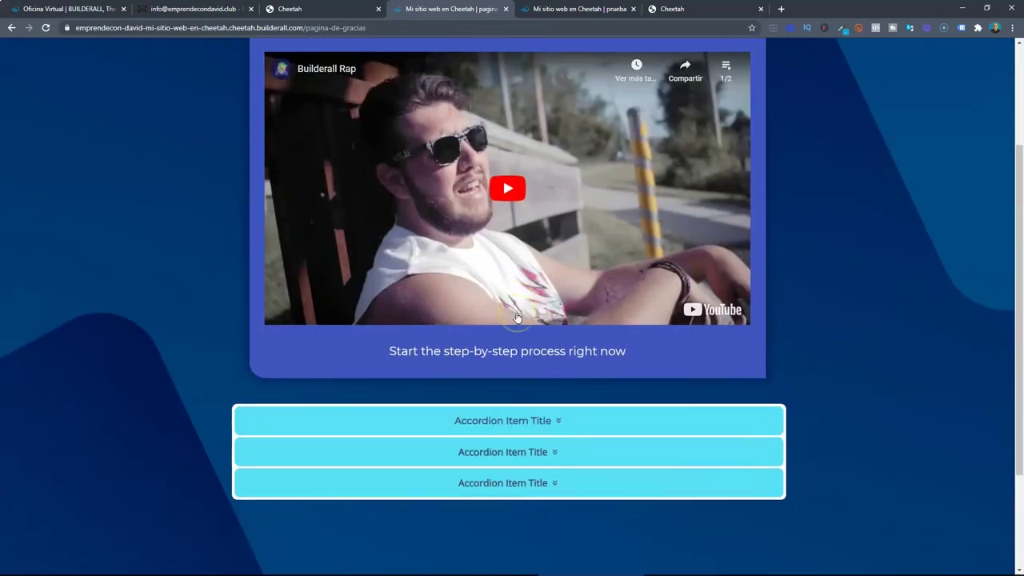
scroll(517, 312, up, 4)
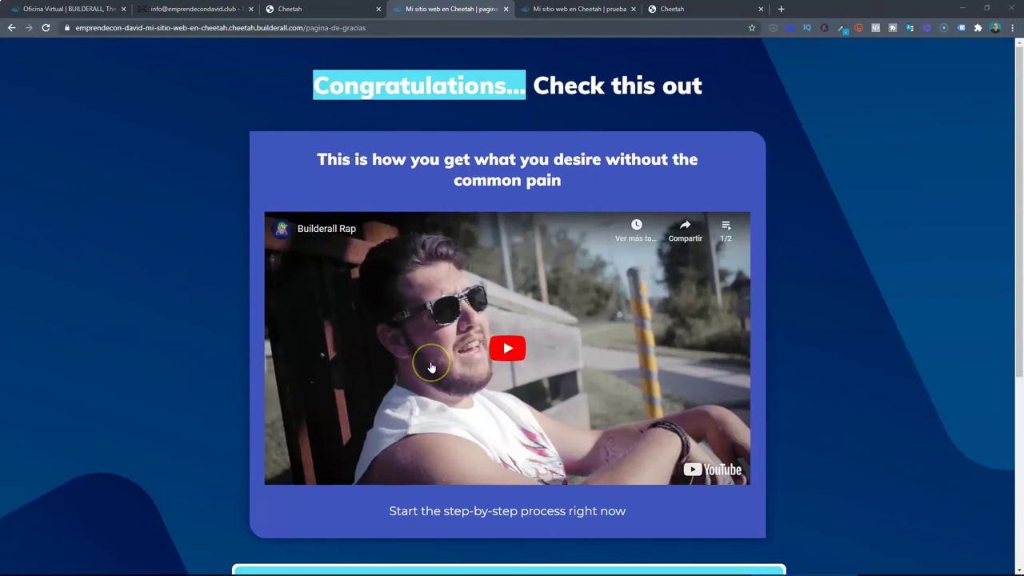
click(171, 8)
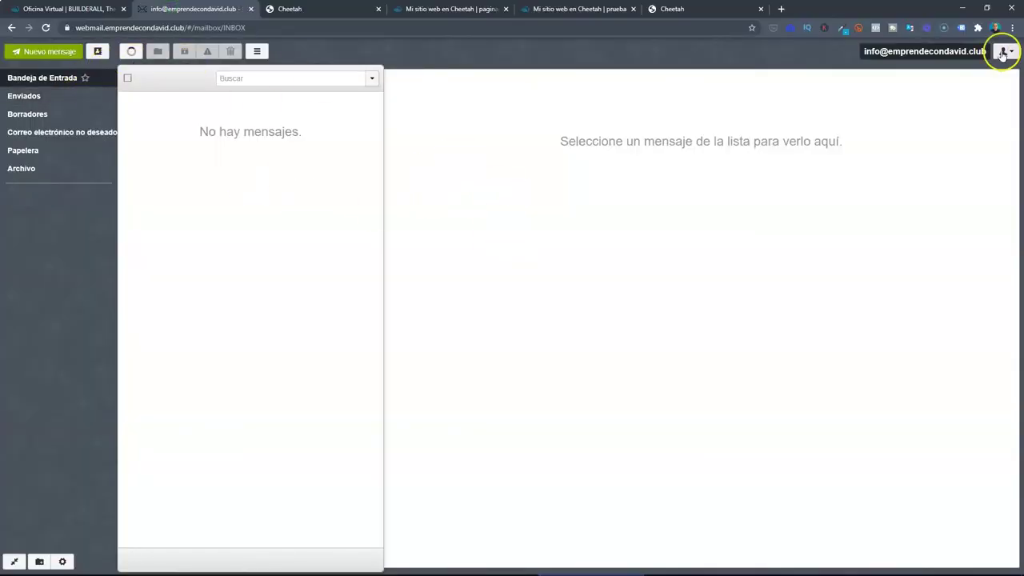
key(F5)
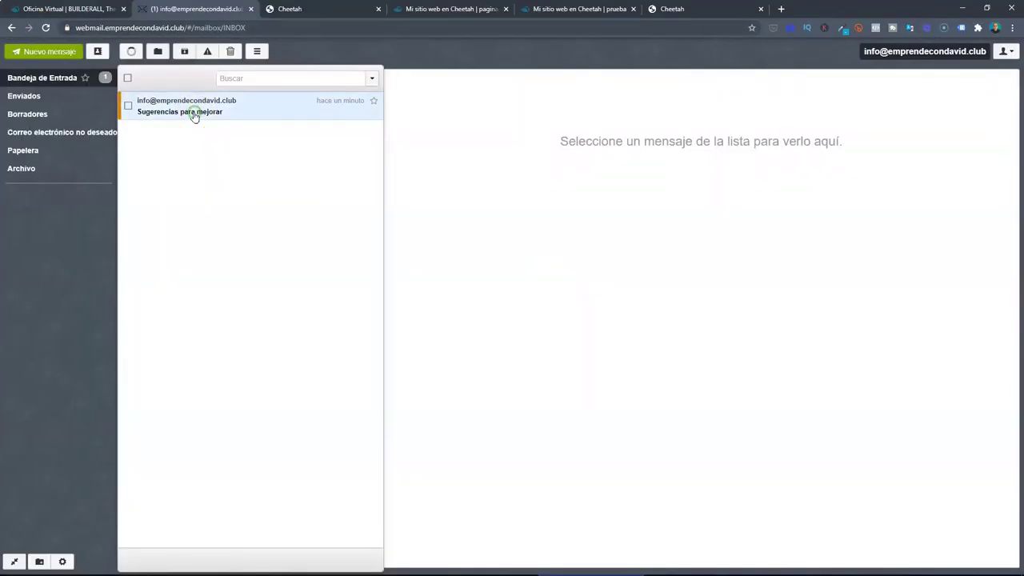
click(194, 116)
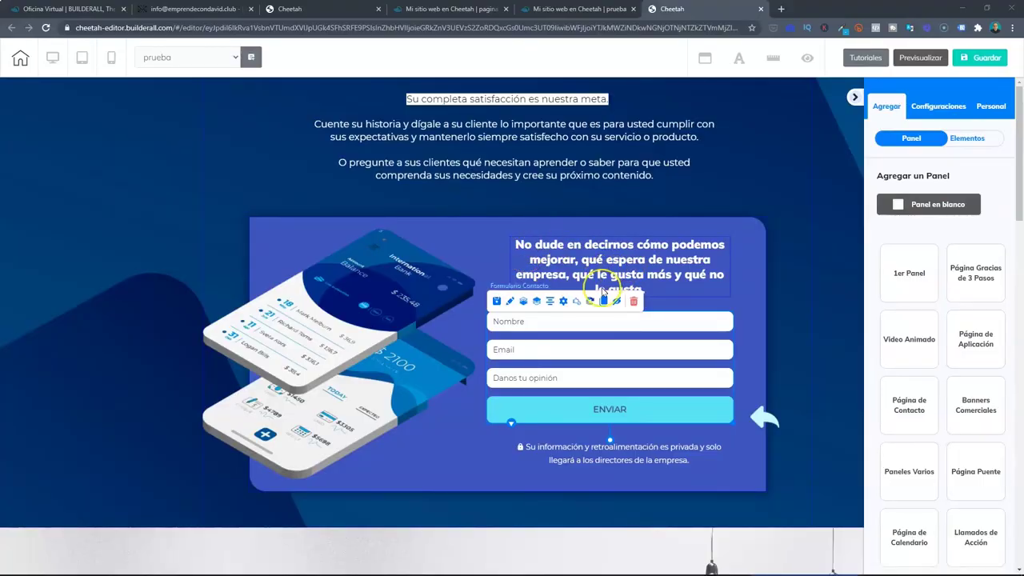
- Return to the Cheetah editor and examine the animated video panel's moving background around its title
scroll(509, 240, up, 2)
scroll(511, 307, down, 6)
scroll(511, 307, down, 5)
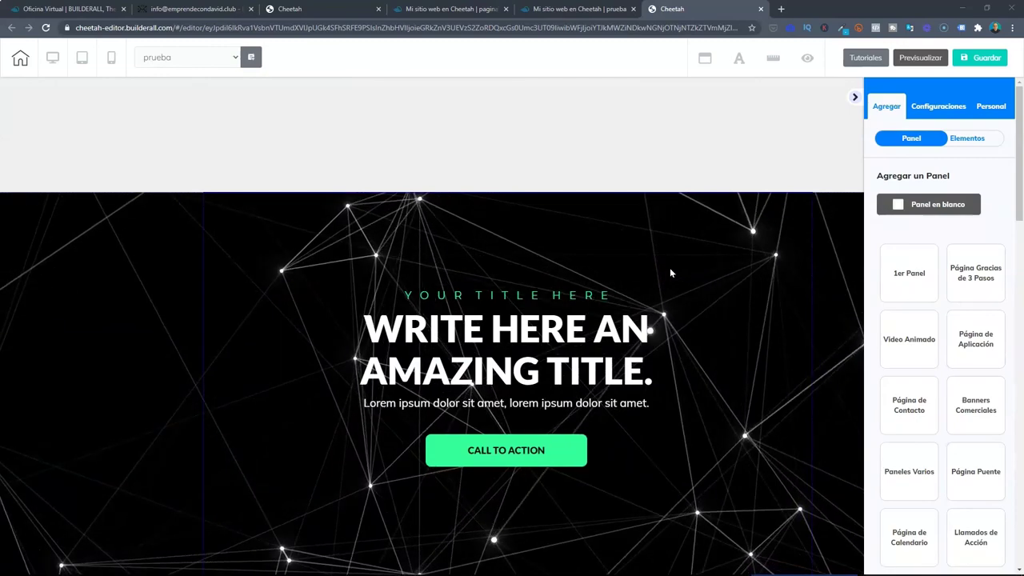
click(315, 258)
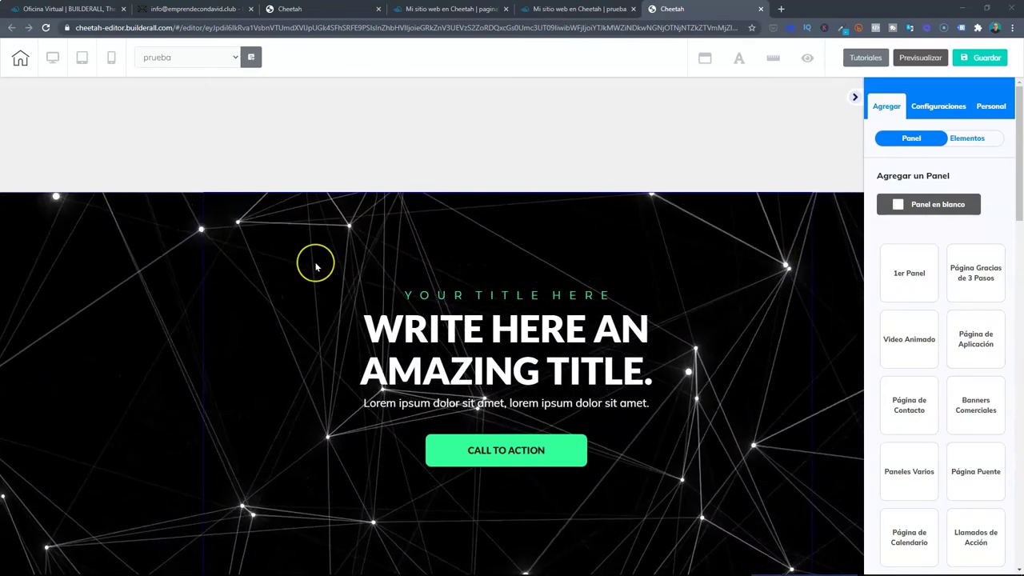
click(256, 306)
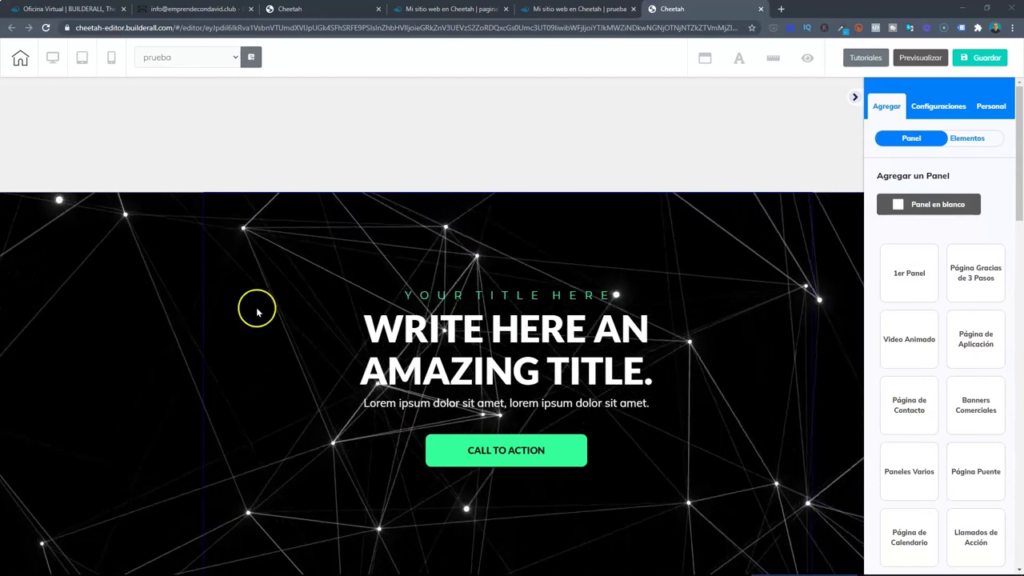
click(406, 254)
click(667, 235)
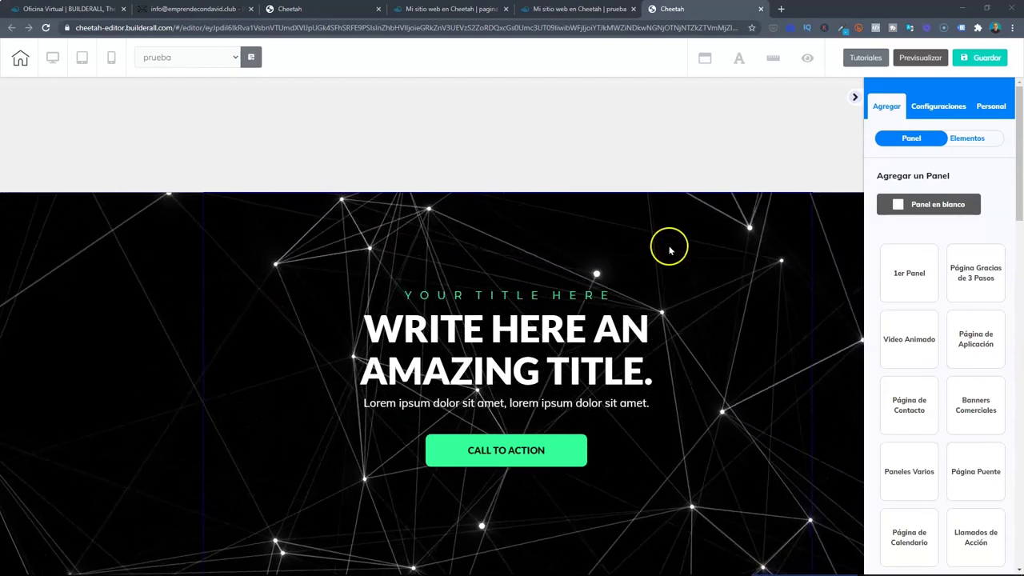
click(623, 248)
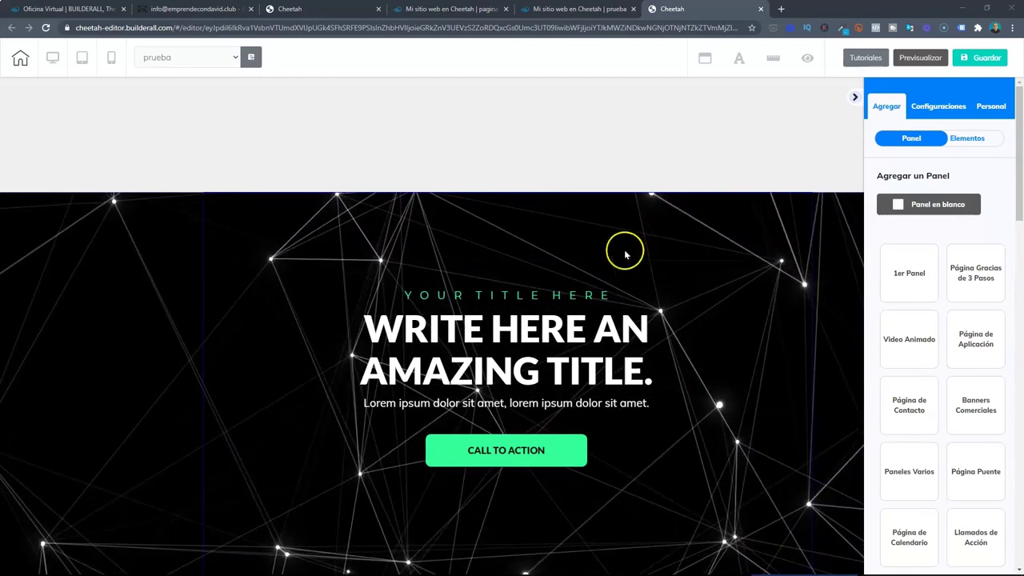
click(264, 322)
click(261, 296)
click(293, 364)
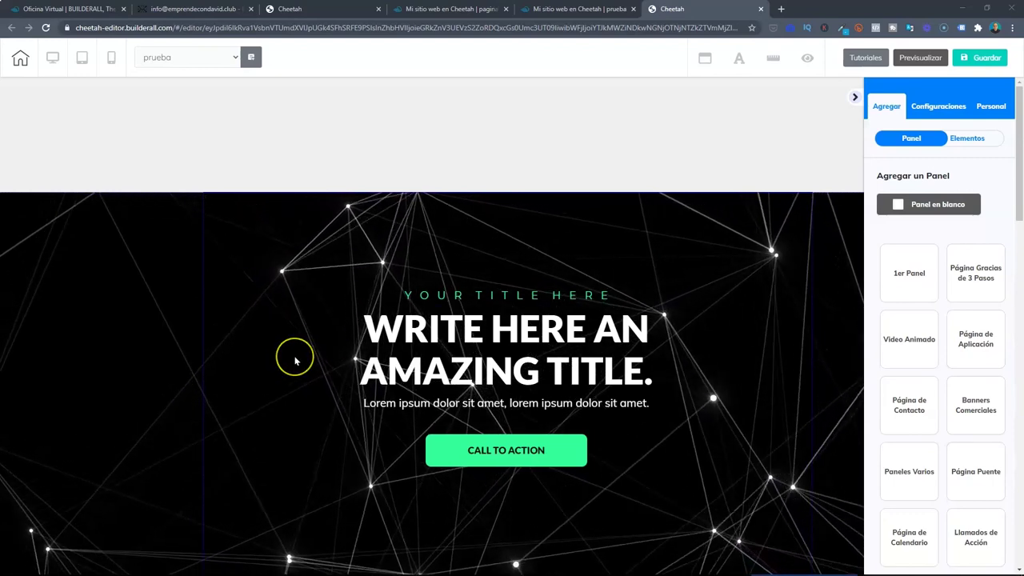
- Examine the application panel's video, benefits list and "Aplica ya" form with its countdown timer
scroll(294, 361, up, 3)
scroll(295, 361, up, 10)
click(328, 402)
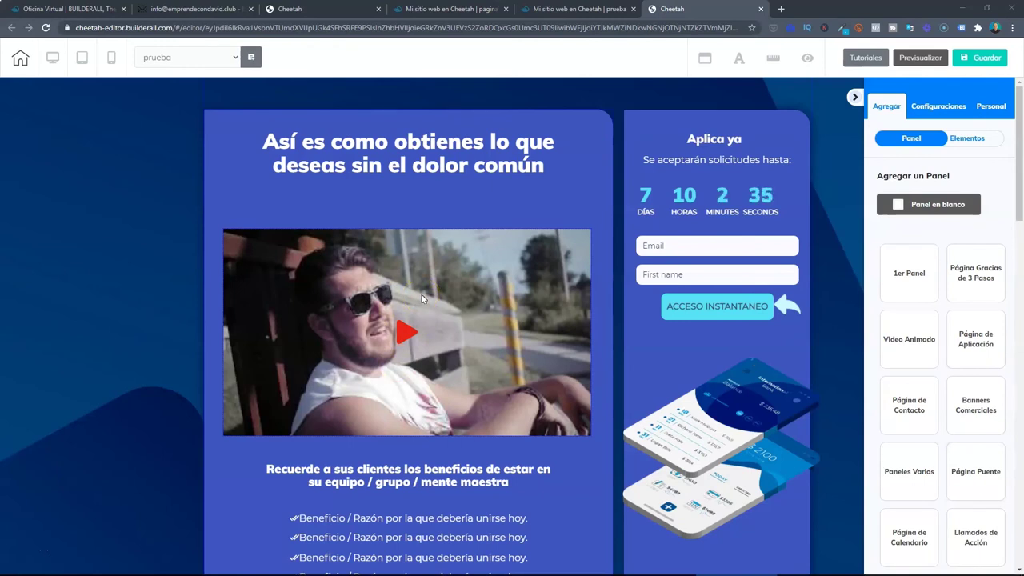
scroll(420, 294, down, 1)
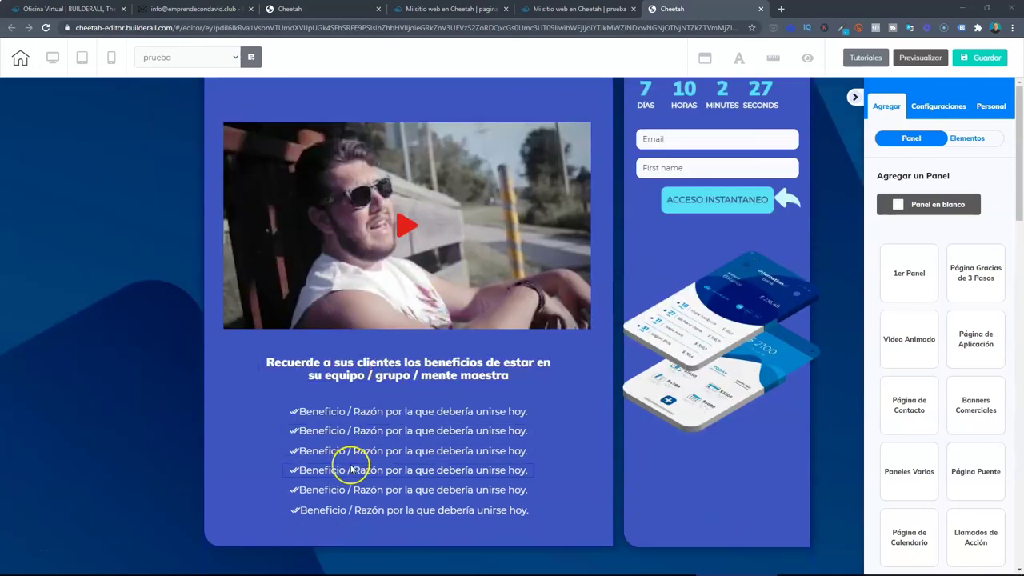
scroll(376, 420, up, 1)
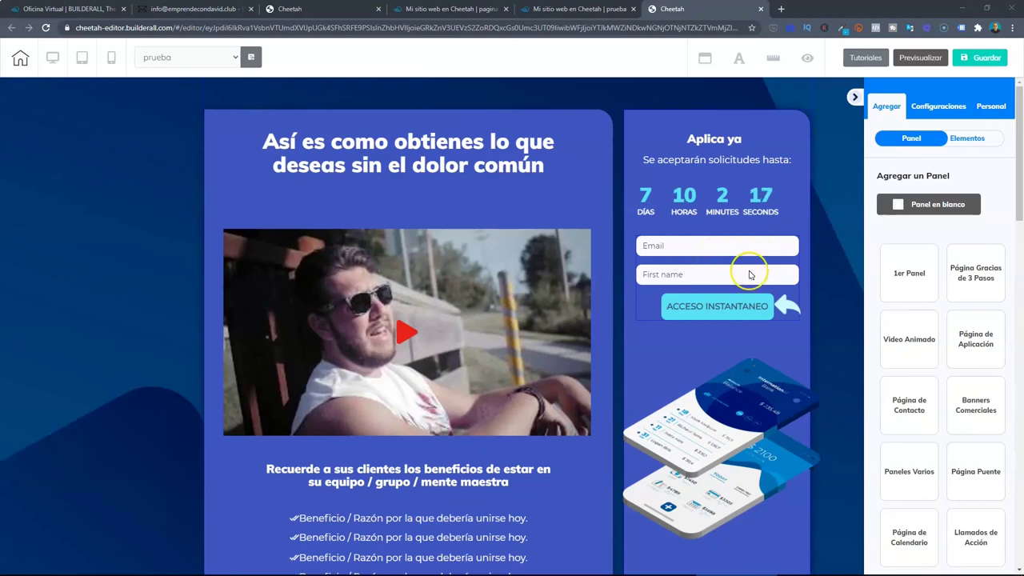
- Look through the ready-made "Página de Contacto" panel templates and return to the list of panel categories
scroll(293, 357, down, 6)
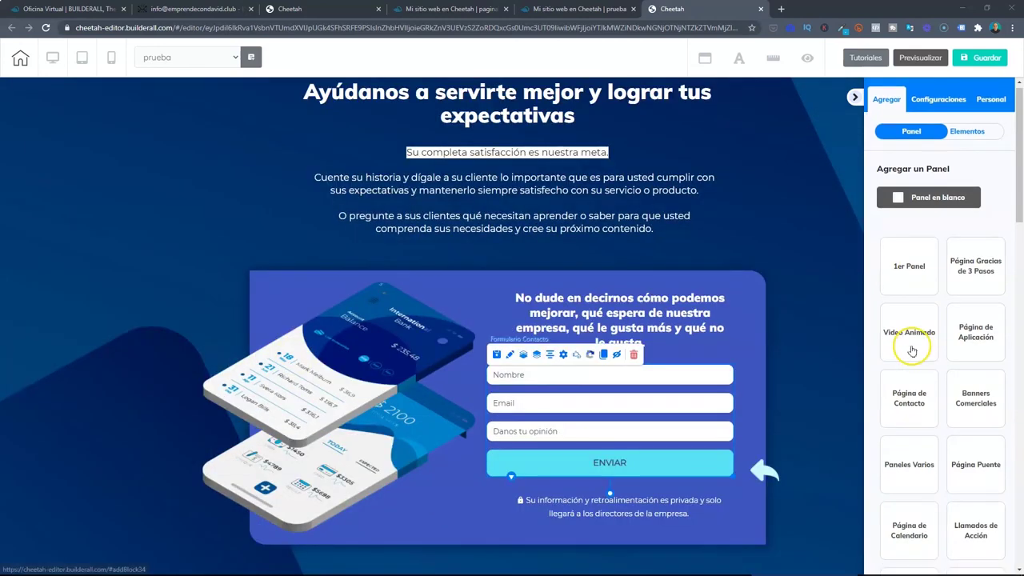
scroll(916, 344, down, 1)
click(909, 354)
scroll(950, 264, down, 3)
scroll(950, 264, up, 5)
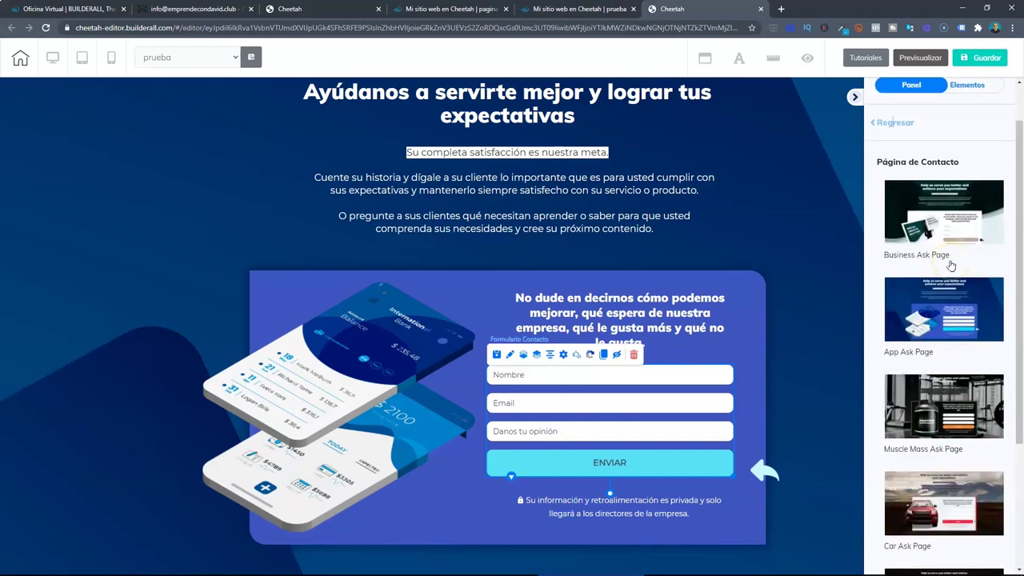
click(892, 173)
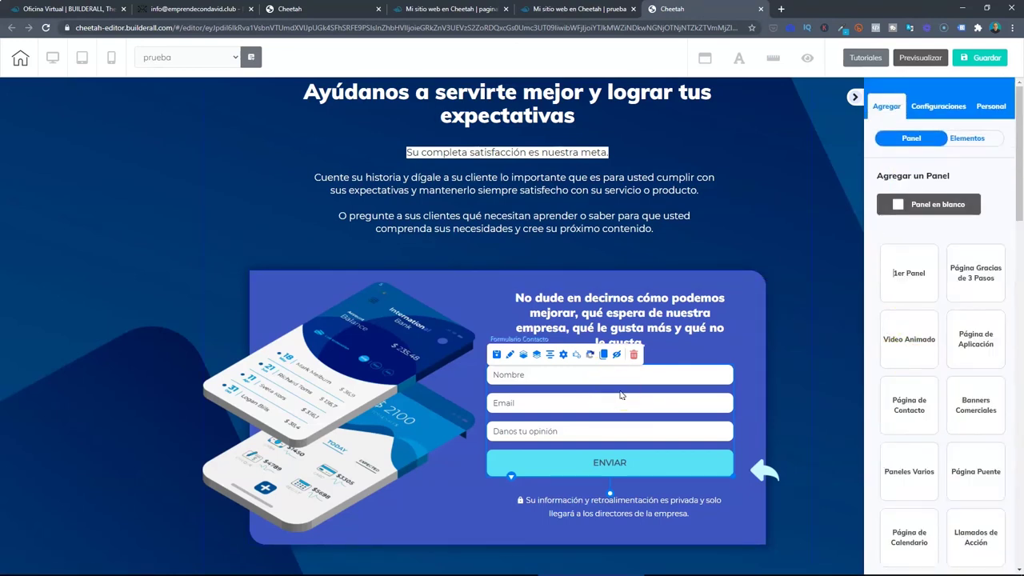
- Review the form data in the "Sugerencias para mejorar" message in the webmail inbox, and return to the Cheetah editor's contact form panel
click(603, 297)
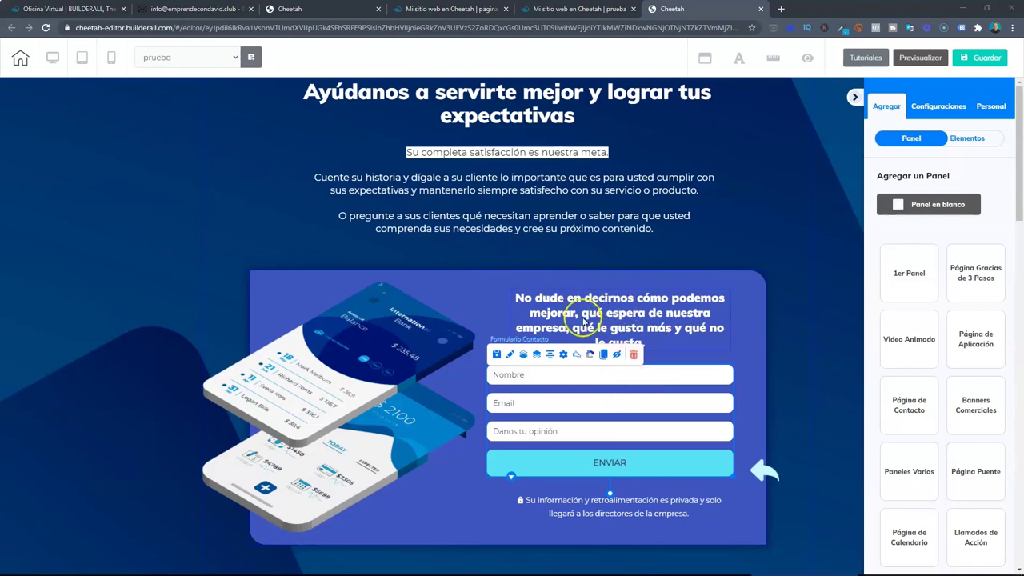
click(196, 12)
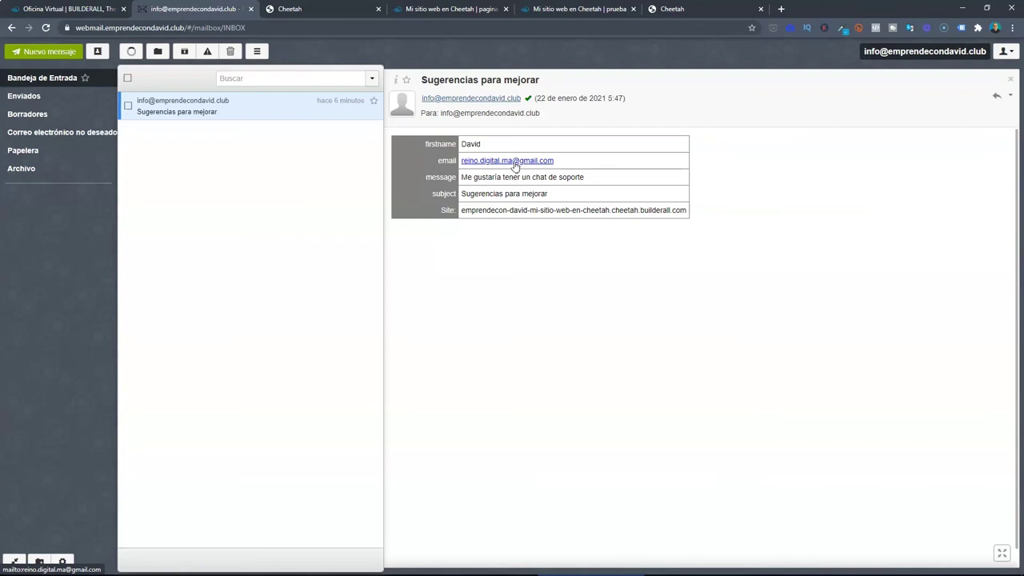
key(ctrl+9)
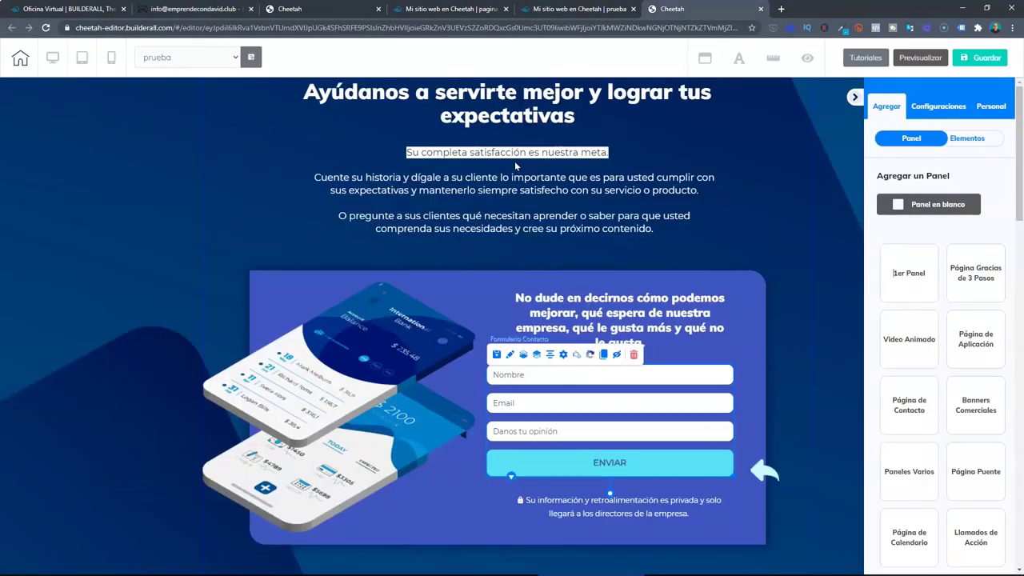